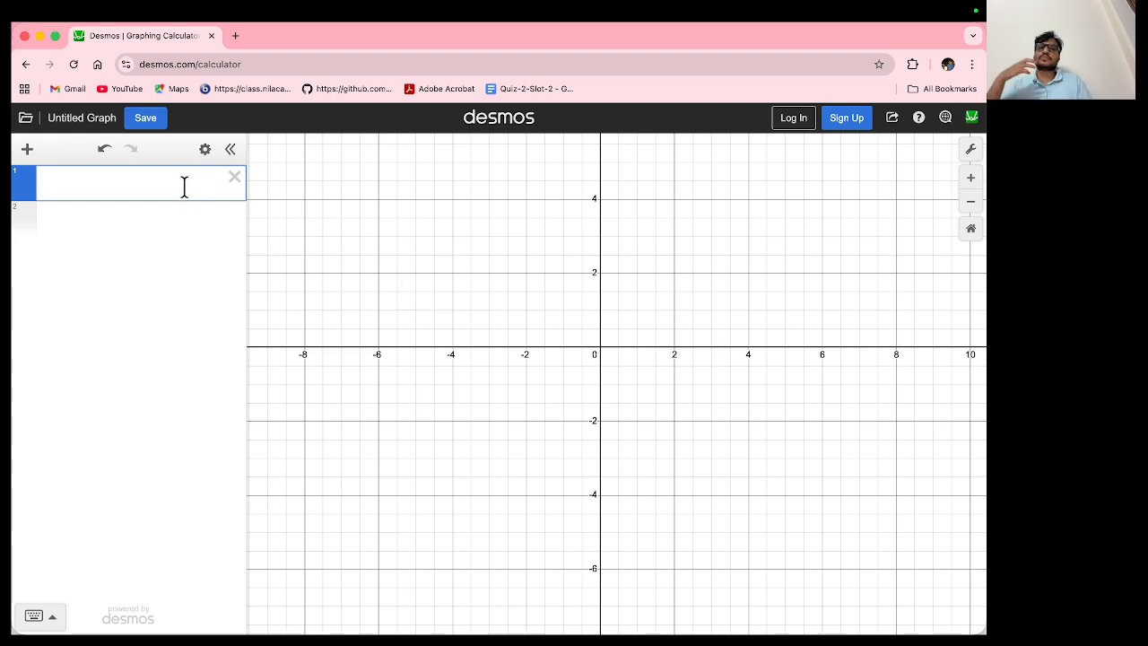
Plot the point (a,b) and create sliders for both a and b
{"action": "type", "text": "("}
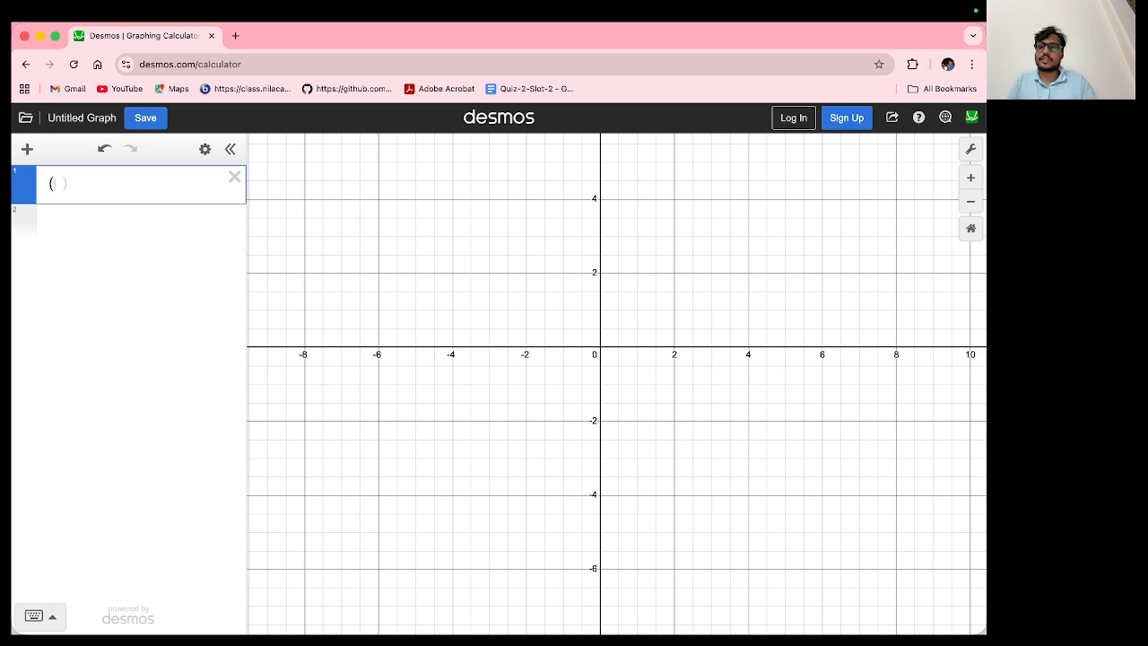
{"action": "type", "text": "a"}
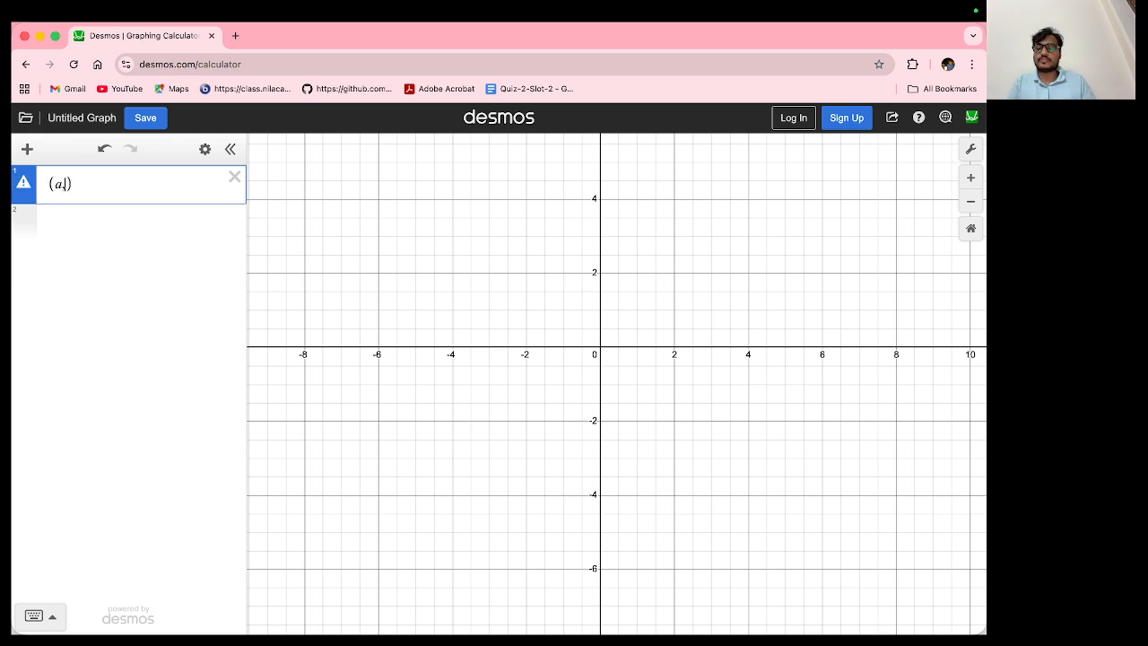
{"action": "type", "text": ",b"}
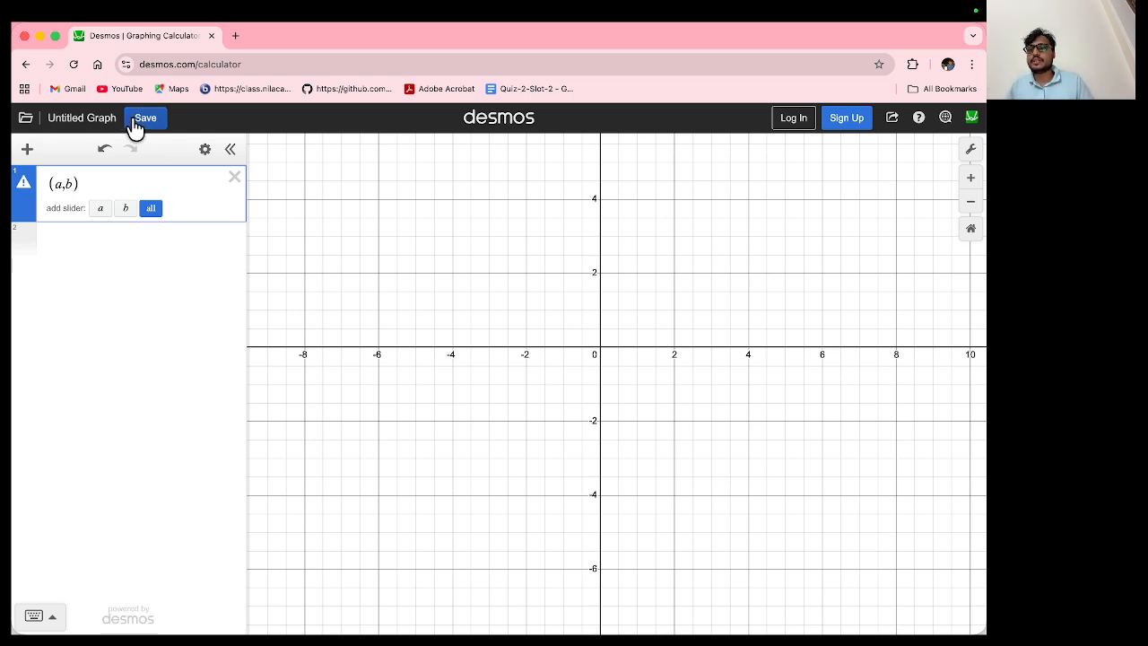
{"action": "left_click", "coordinate": [151, 210]}
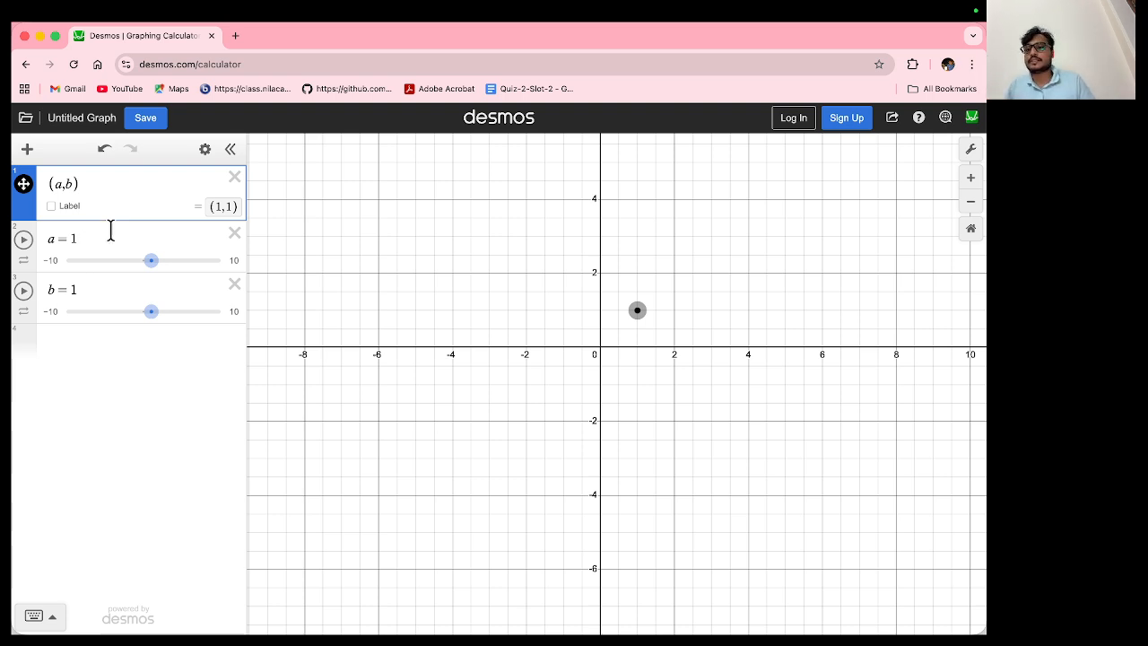
Animate the a and b sliders together to watch the point move, and pause both
{"action": "left_click", "coordinate": [24, 240]}
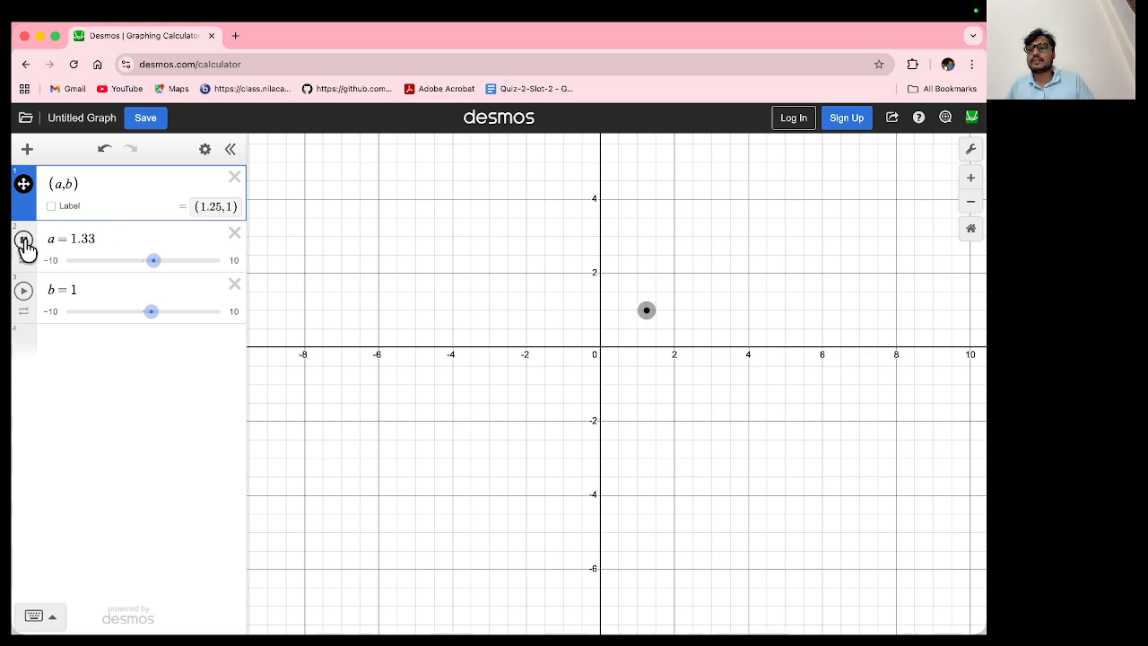
{"action": "left_click", "coordinate": [24, 291]}
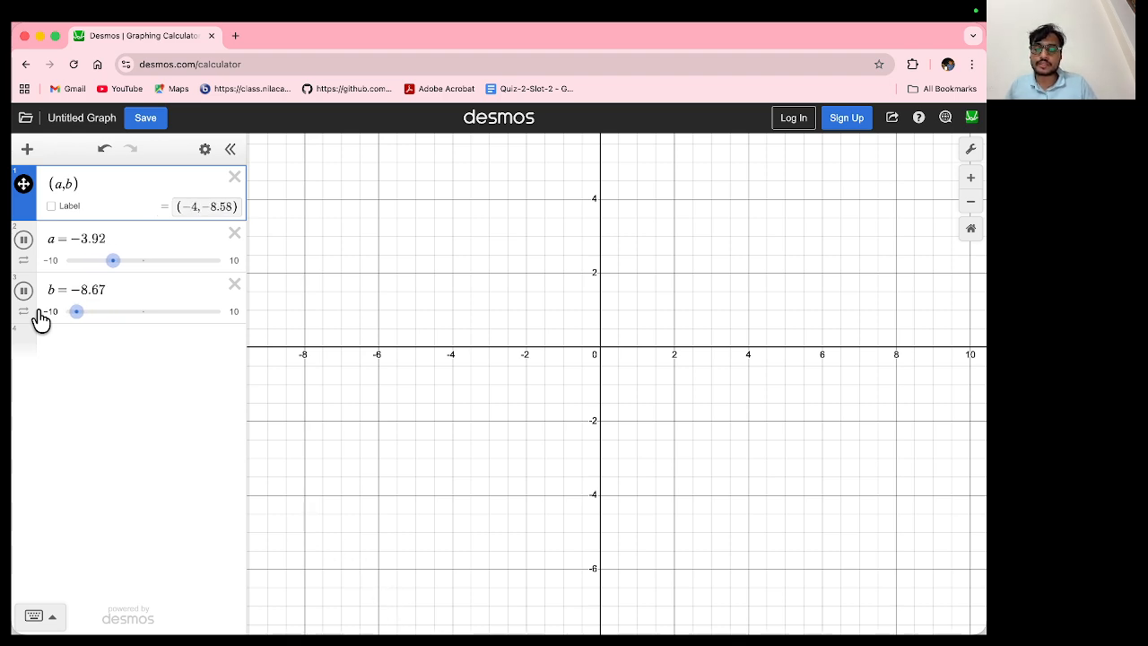
{"action": "left_click", "coordinate": [23, 240]}
{"action": "left_click", "coordinate": [23, 289]}
Limit slider a to the range -5 to 5 and slider b to the range -4 to 4
{"action": "left_click", "coordinate": [52, 261]}
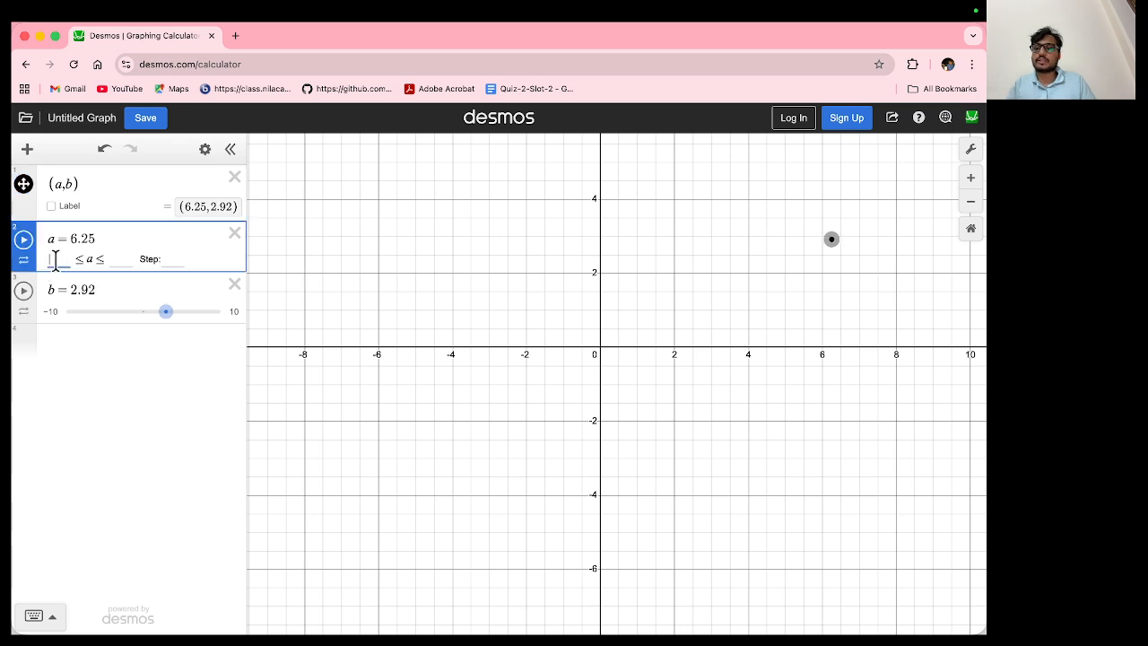
{"action": "type", "text": "-5"}
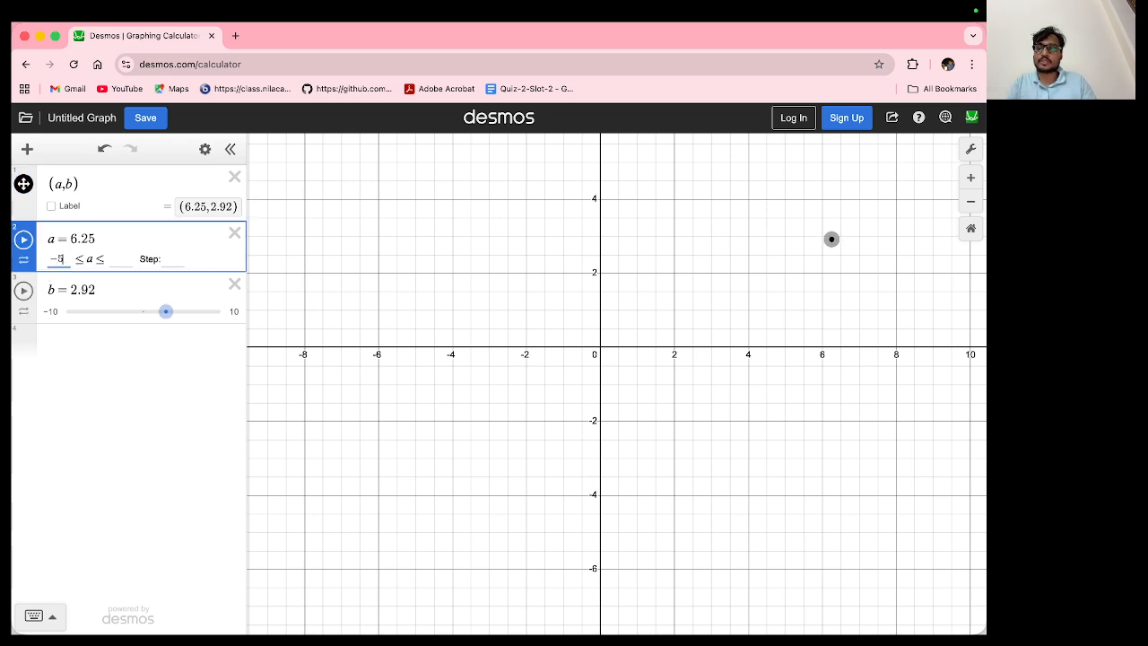
{"action": "left_click", "coordinate": [119, 258]}
{"action": "type", "text": "5"}
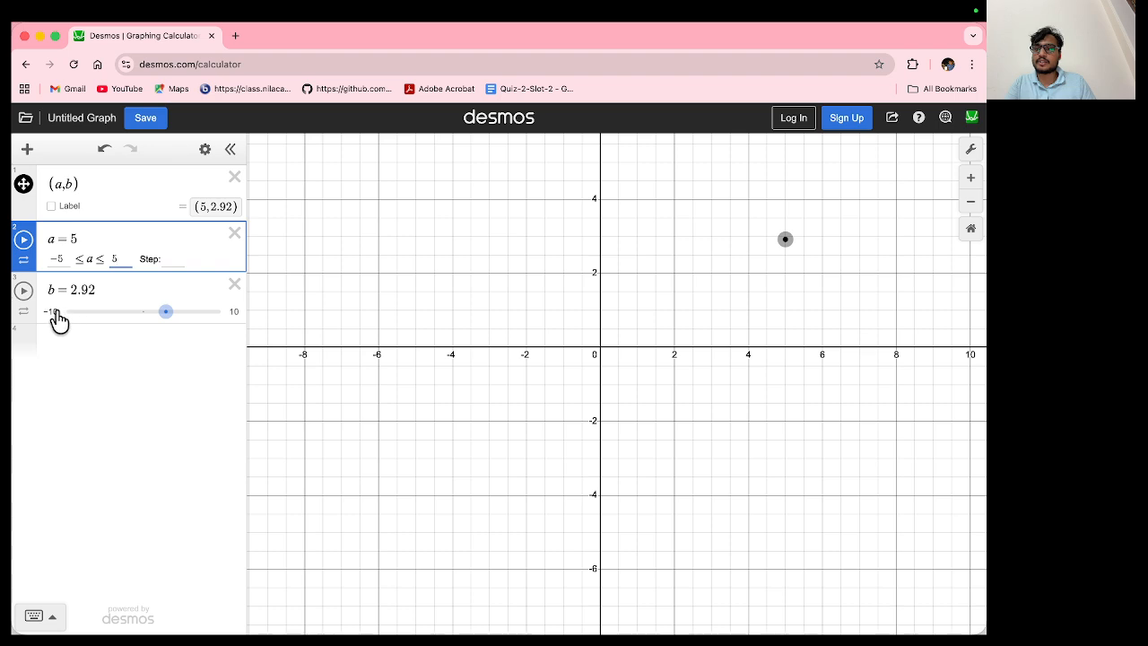
{"action": "left_click", "coordinate": [54, 312]}
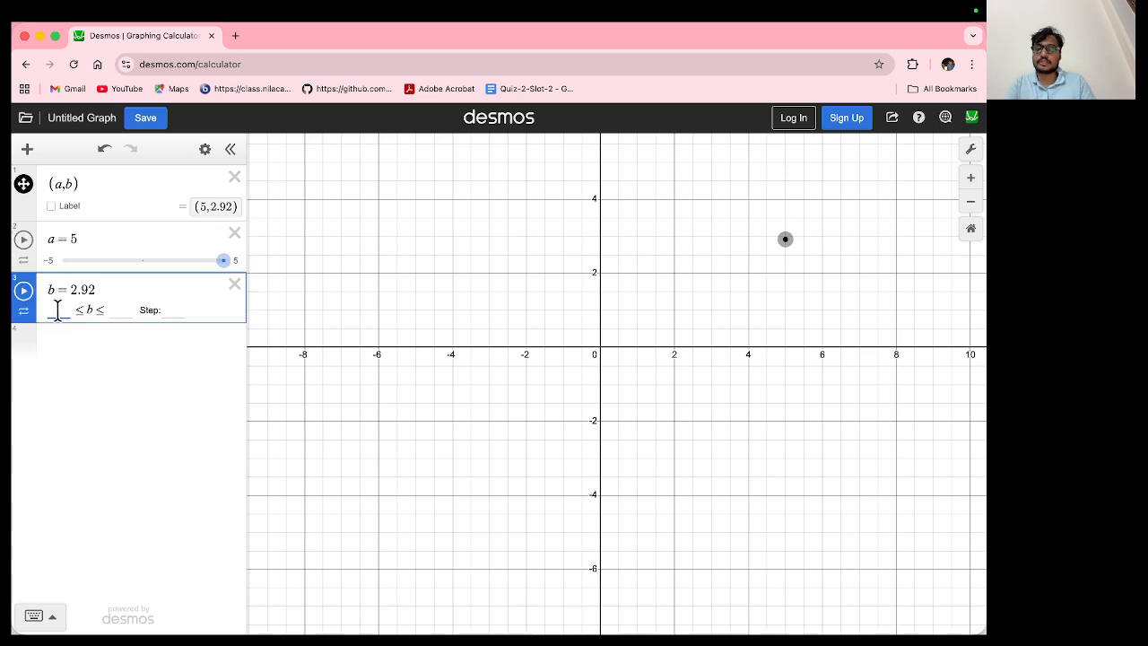
{"action": "type", "text": "-4"}
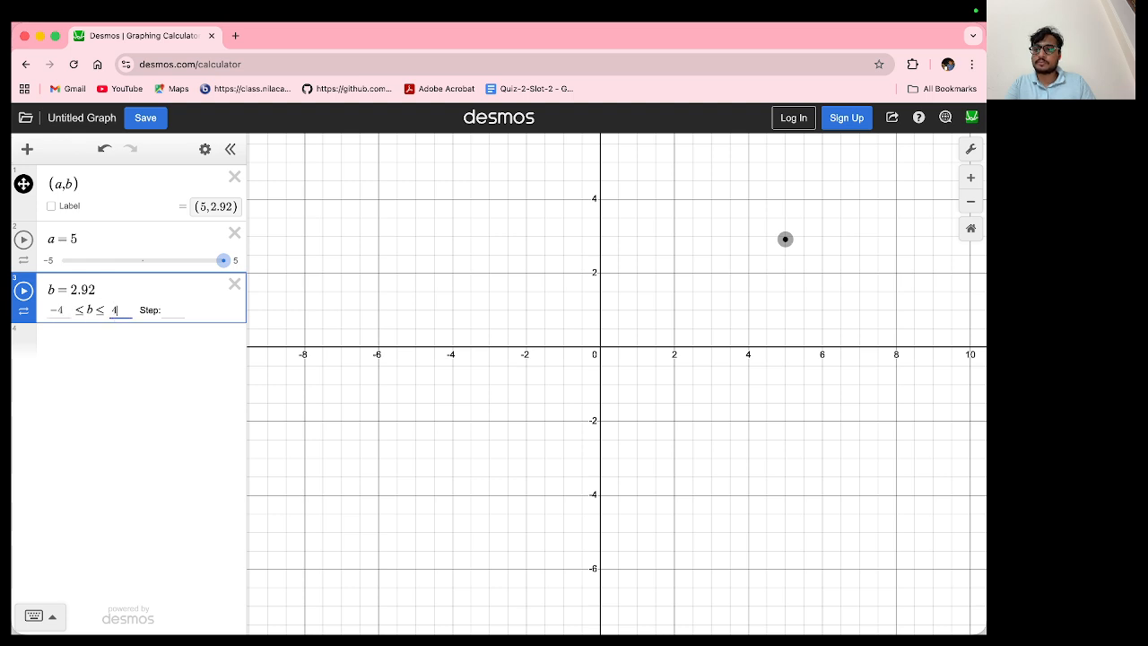
Run both slider animations within the new limits to observe the point's motion, and pause them
{"action": "left_click", "coordinate": [24, 240]}
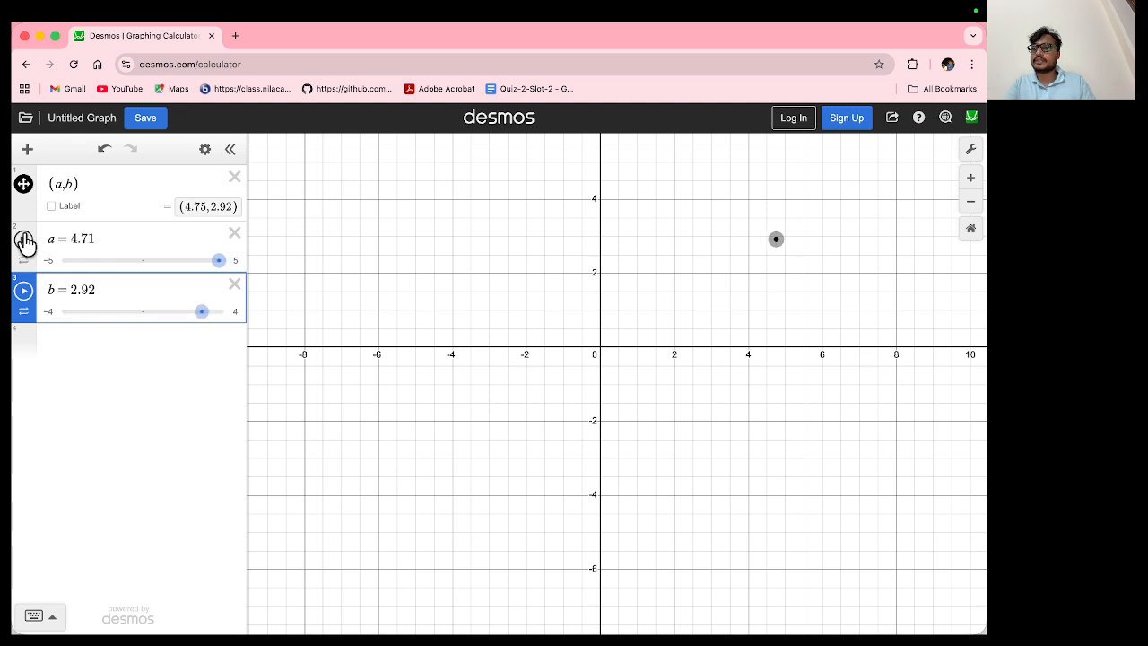
{"action": "left_click", "coordinate": [23, 290]}
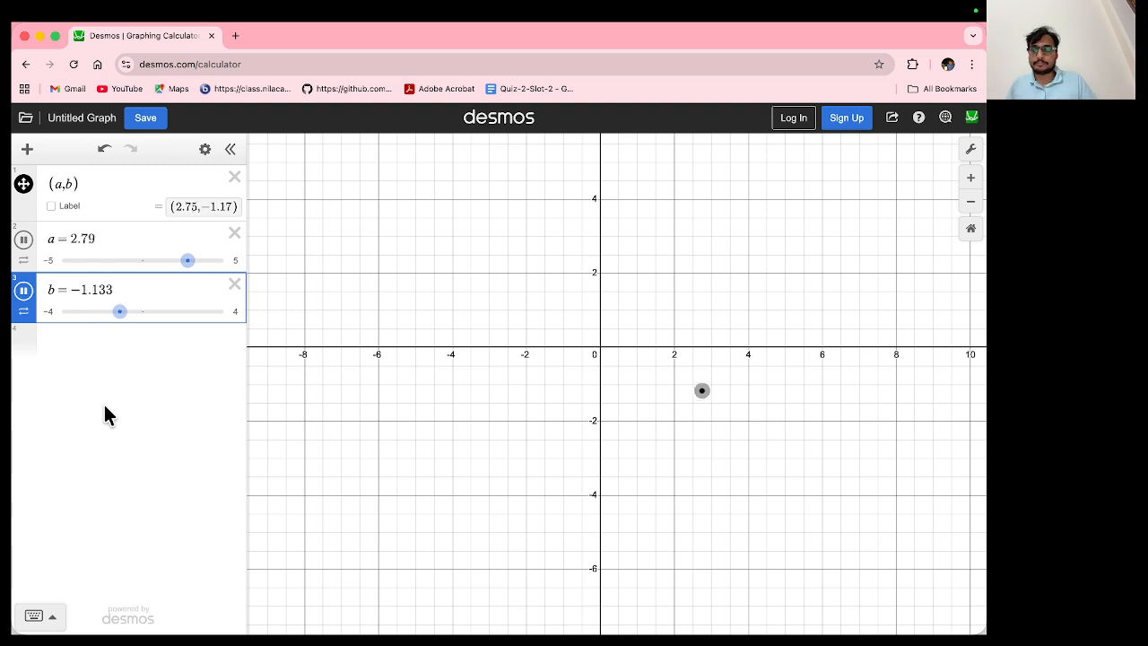
{"action": "left_click", "coordinate": [24, 239]}
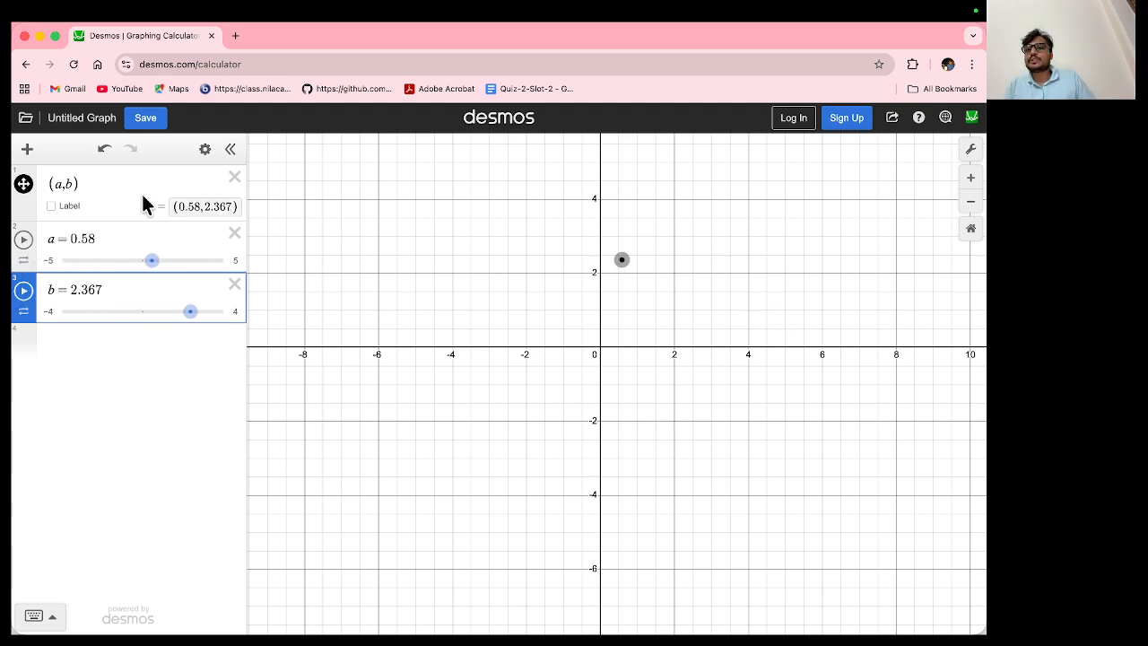
Clear the point expression (a,b) and delete the a and b sliders
{"action": "left_click", "coordinate": [106, 185]}
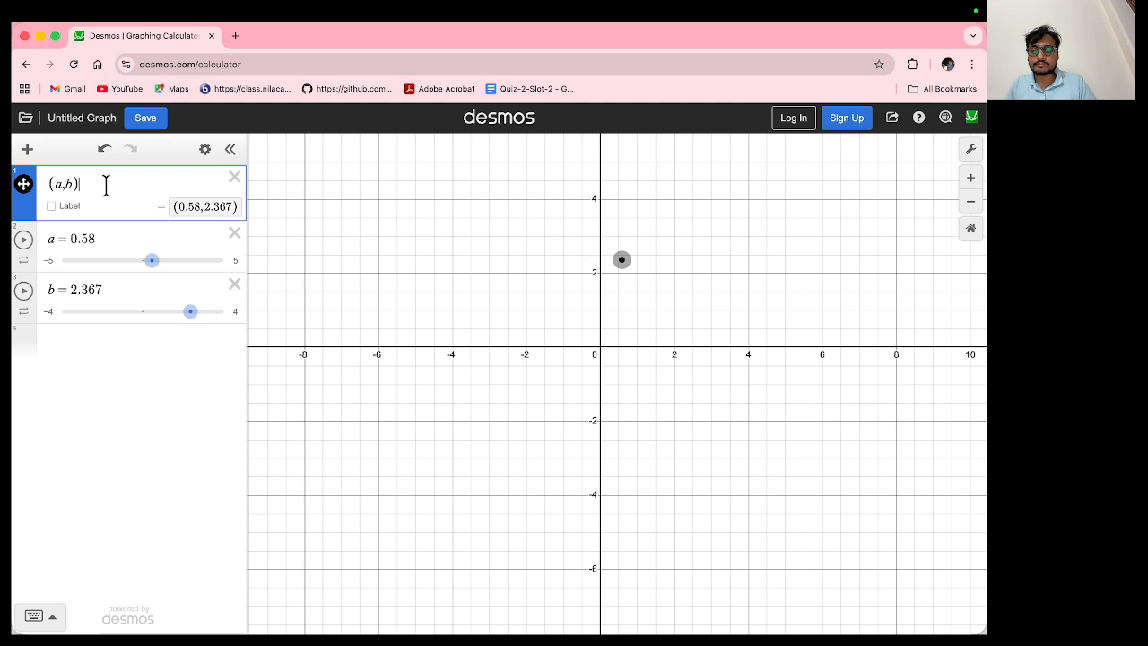
{"action": "key", "text": "BackSpace"}
{"action": "key", "text": "BackSpace"}
{"action": "key", "text": "BackSpace"}
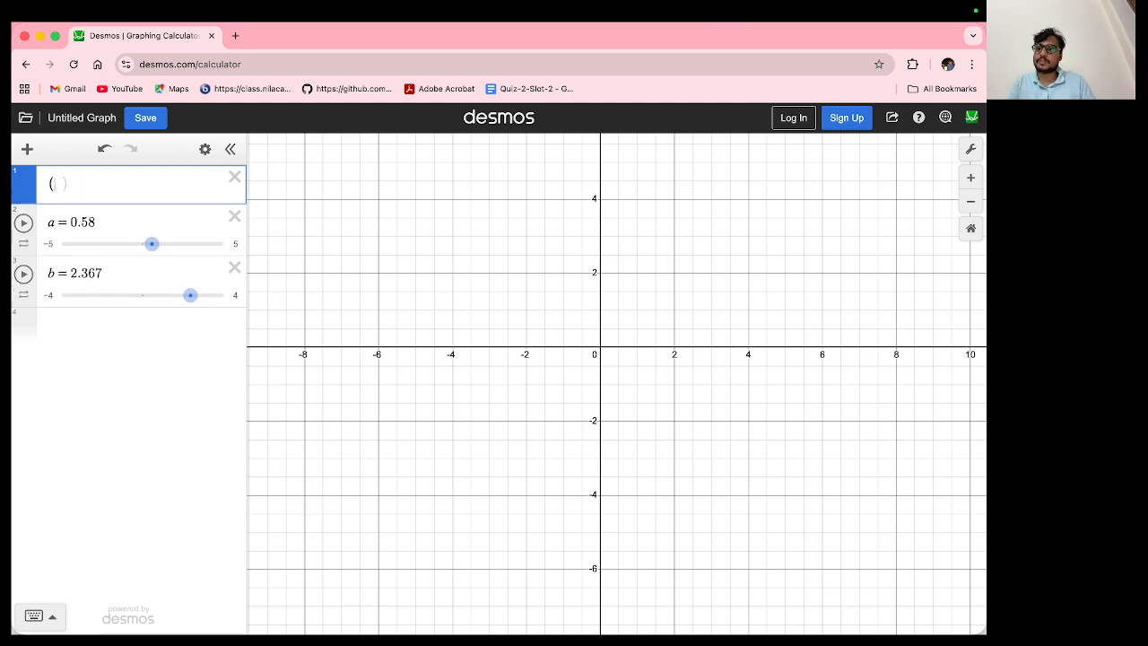
{"action": "left_click", "coordinate": [235, 216]}
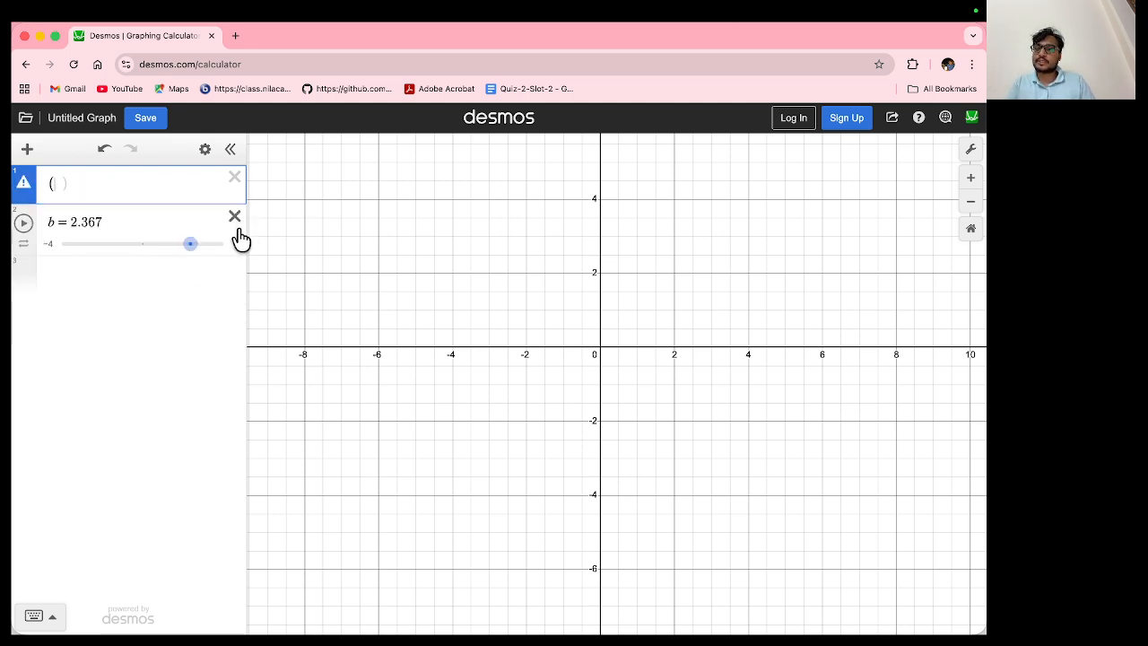
{"action": "left_click", "coordinate": [237, 222]}
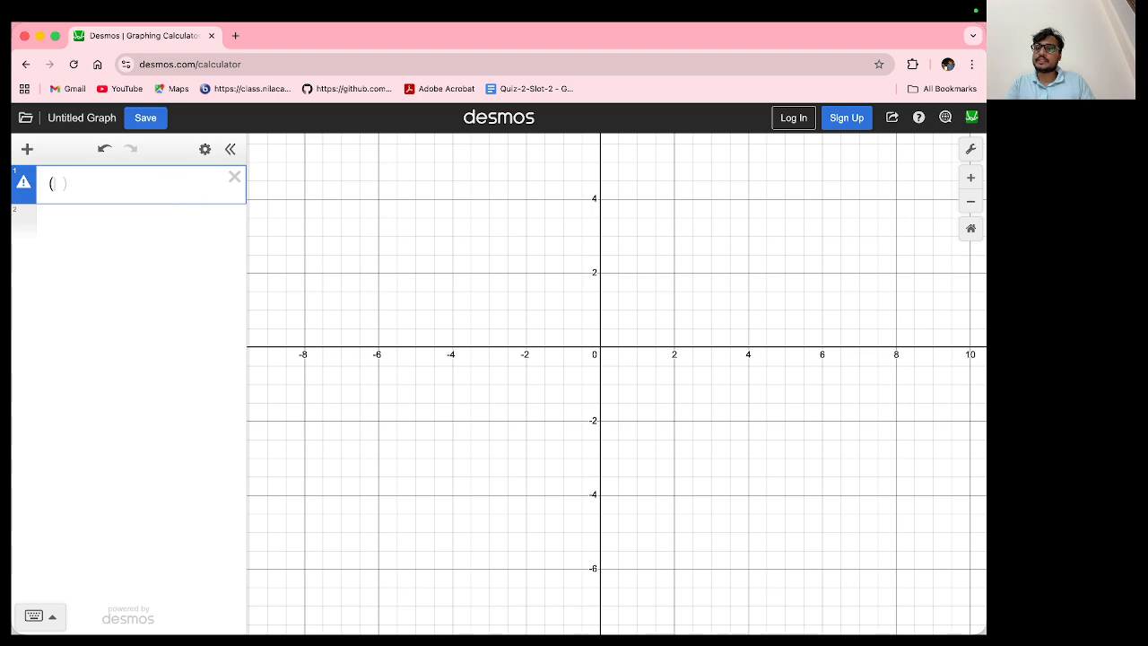
{"action": "key", "text": "BackSpace"}
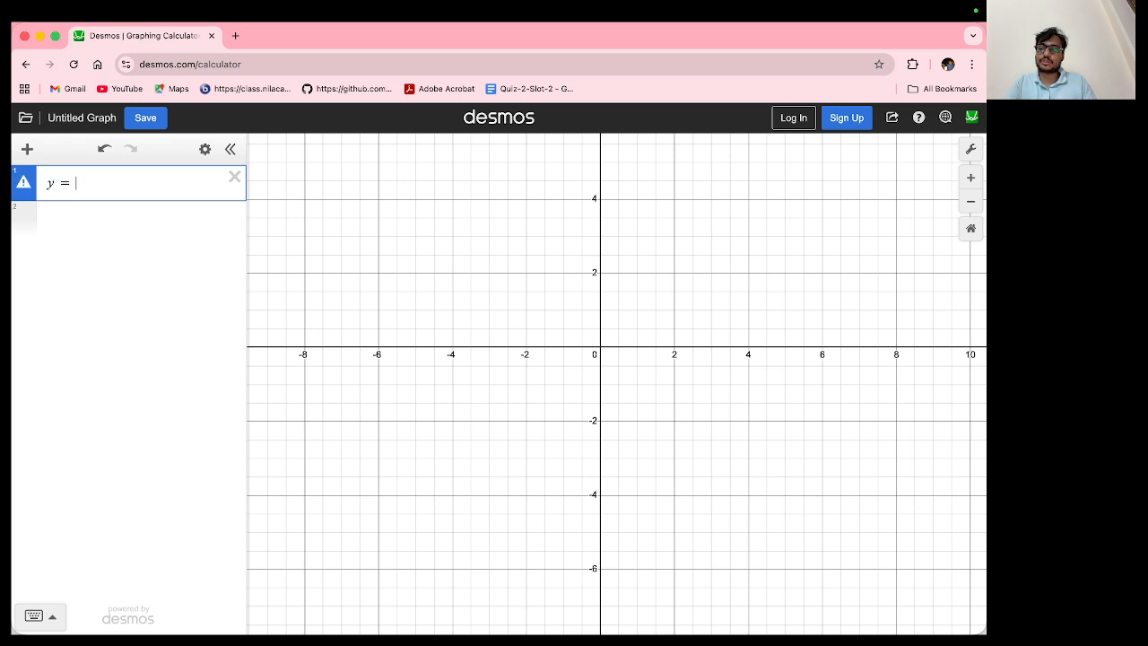
Graph the line y = mx + c with sliders for m and c, and try both sliders, leaving c at 2.2
{"action": "type", "text": "y = mx + "}
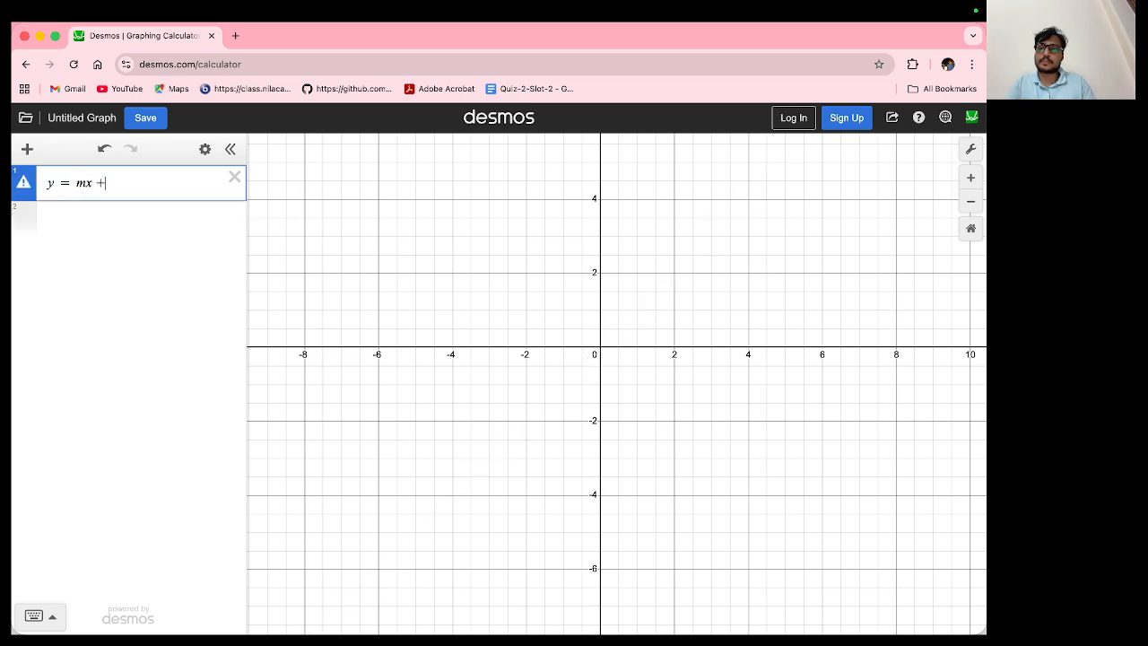
{"action": "type", "text": "c"}
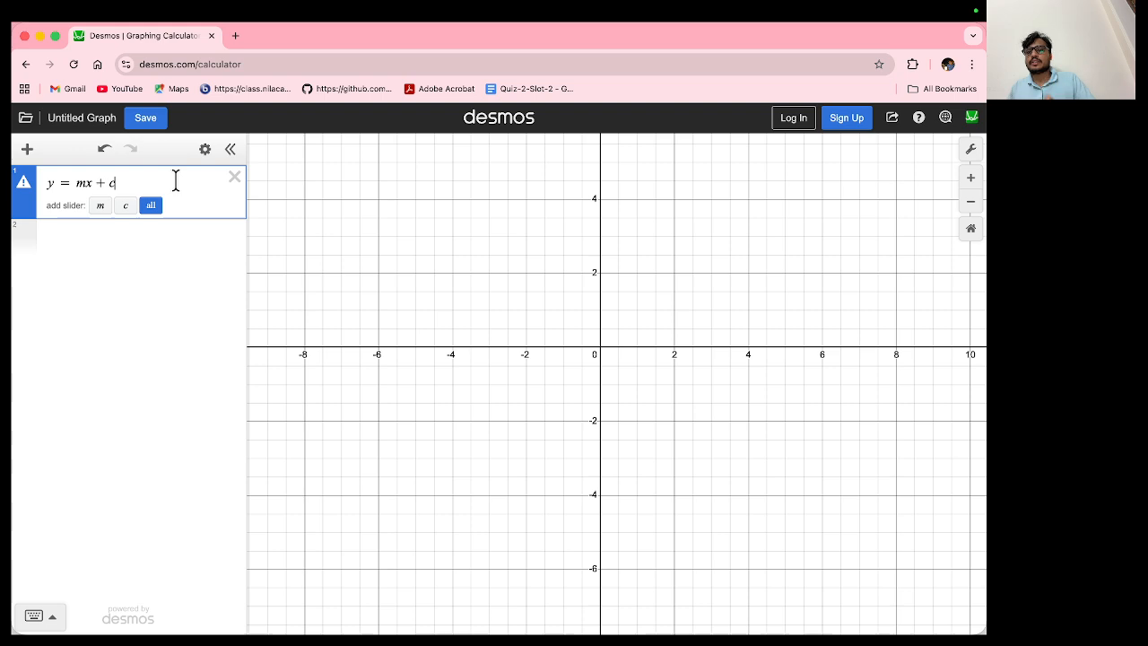
{"action": "left_click", "coordinate": [151, 208]}
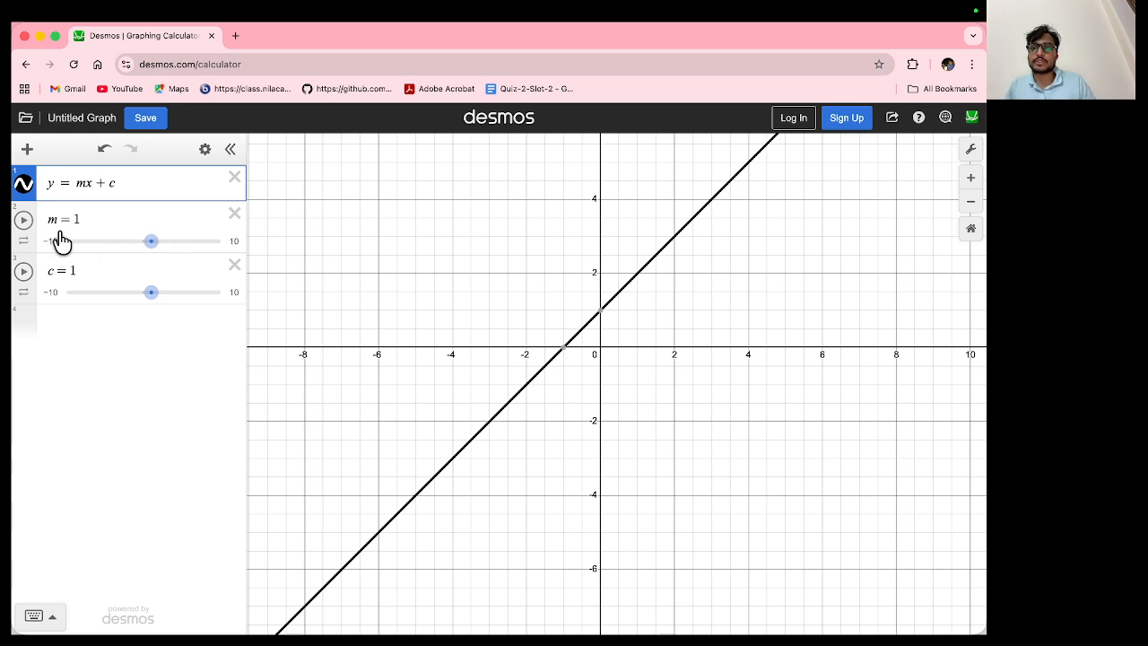
{"action": "mouse_move", "coordinate": [149, 249]}
{"action": "left_mouse_down"}
{"action": "mouse_move", "coordinate": [90, 250]}
{"action": "mouse_move", "coordinate": [207, 250]}
{"action": "mouse_move", "coordinate": [114, 249]}
{"action": "mouse_move", "coordinate": [186, 252]}
{"action": "mouse_move", "coordinate": [149, 260]}
{"action": "left_mouse_up"}
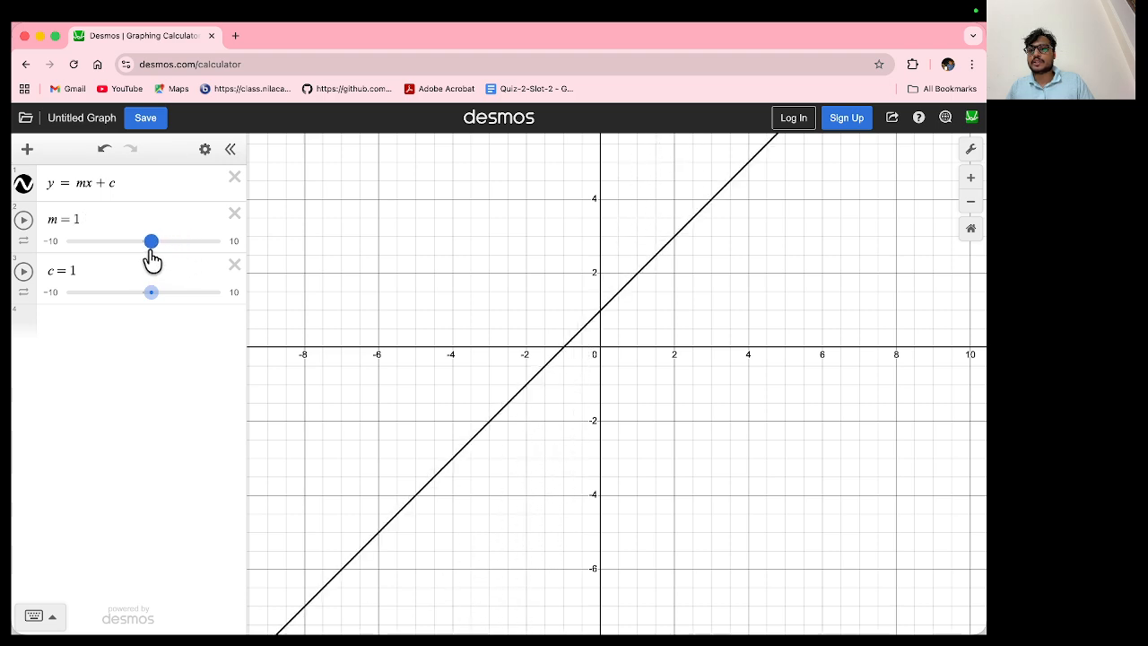
{"action": "mouse_move", "coordinate": [152, 298]}
{"action": "left_mouse_down"}
{"action": "mouse_move", "coordinate": [113, 296]}
{"action": "mouse_move", "coordinate": [213, 312]}
{"action": "mouse_move", "coordinate": [97, 304]}
{"action": "mouse_move", "coordinate": [161, 309]}
{"action": "left_mouse_up"}
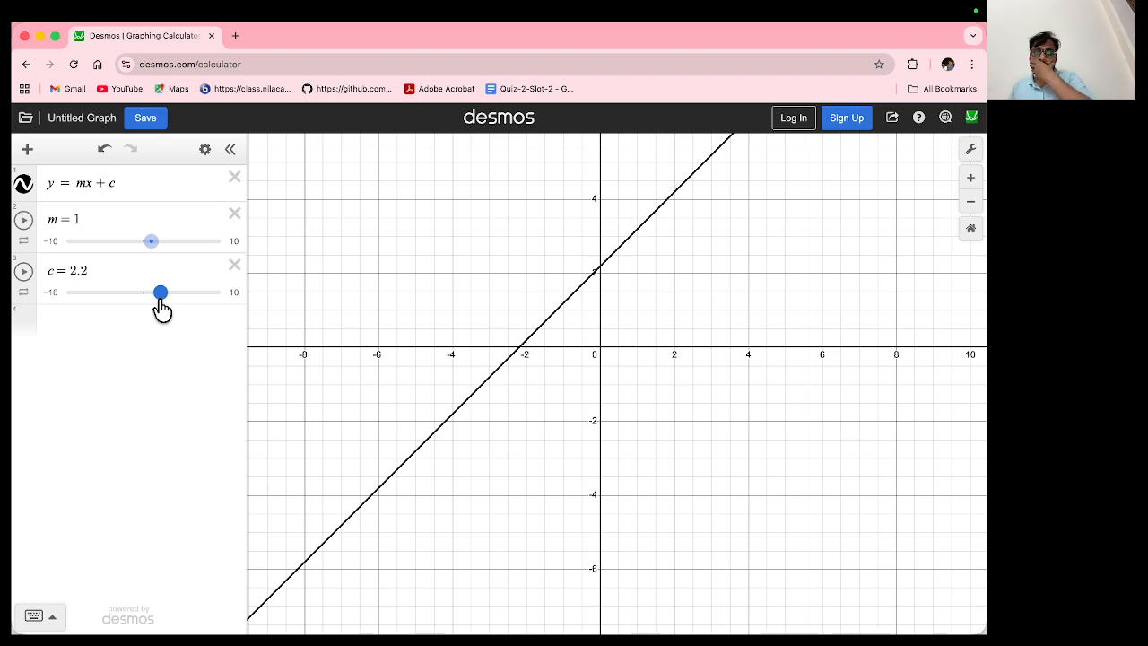
Clear the line equation and delete the m and c sliders
{"action": "left_click", "coordinate": [135, 183]}
{"action": "key", "text": "ctrl+a"}
{"action": "key", "text": "BackSpace"}
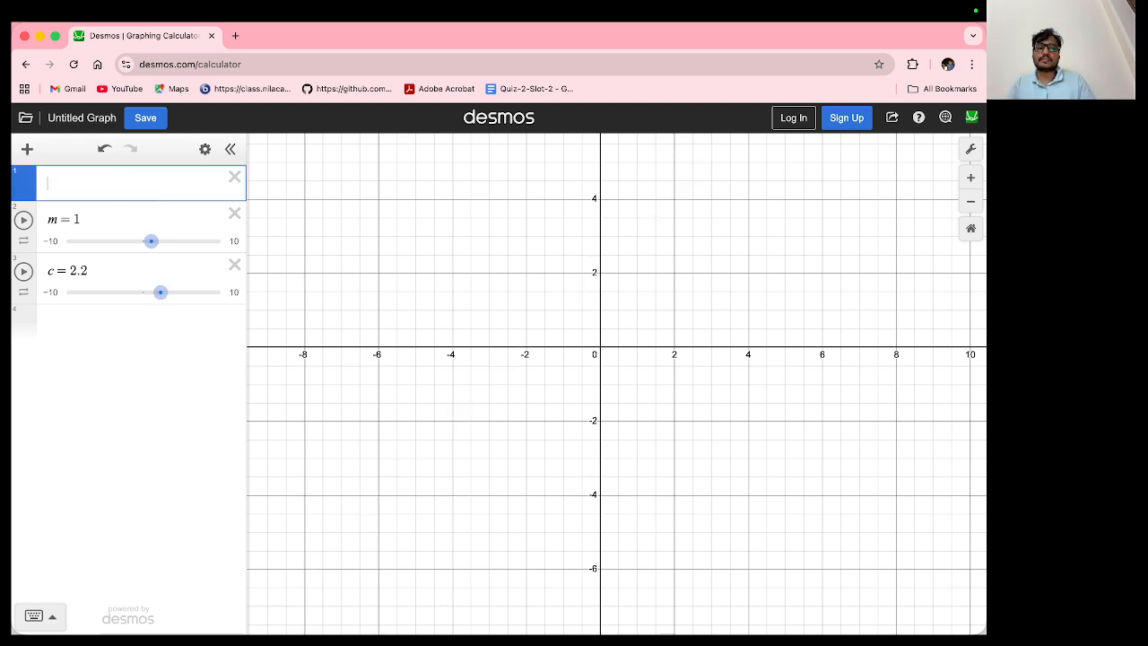
{"action": "left_click", "coordinate": [234, 214]}
{"action": "left_click", "coordinate": [234, 213]}
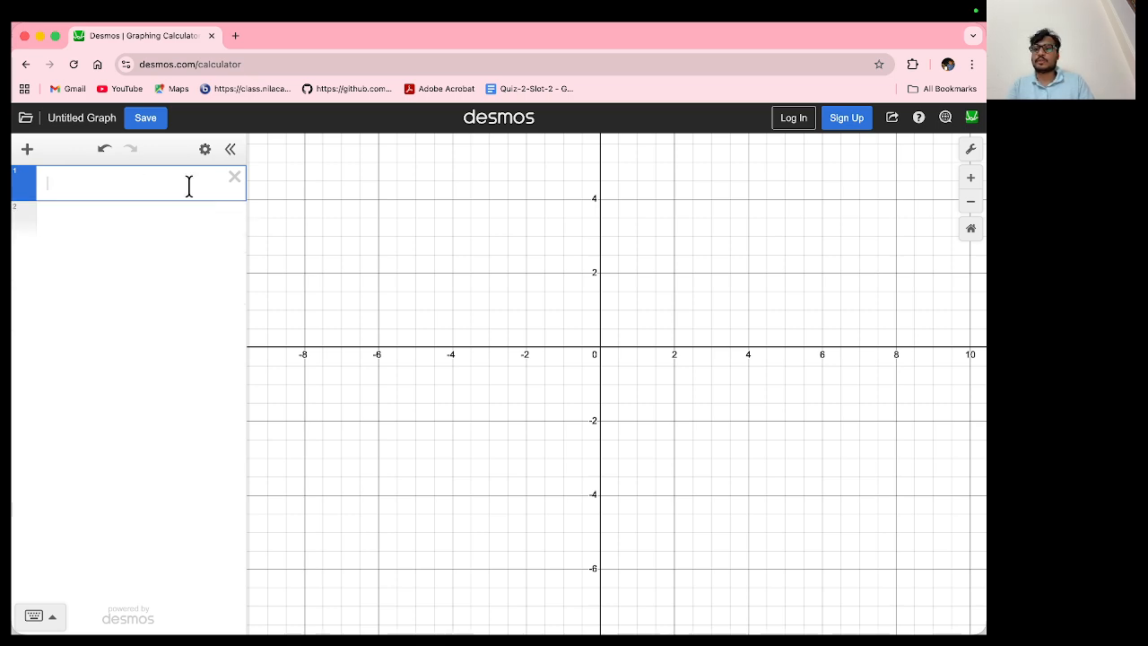
Plot the parametric segment (t cos(c), t sin(c)) and create a slider for c
{"action": "type", "text": "()"}
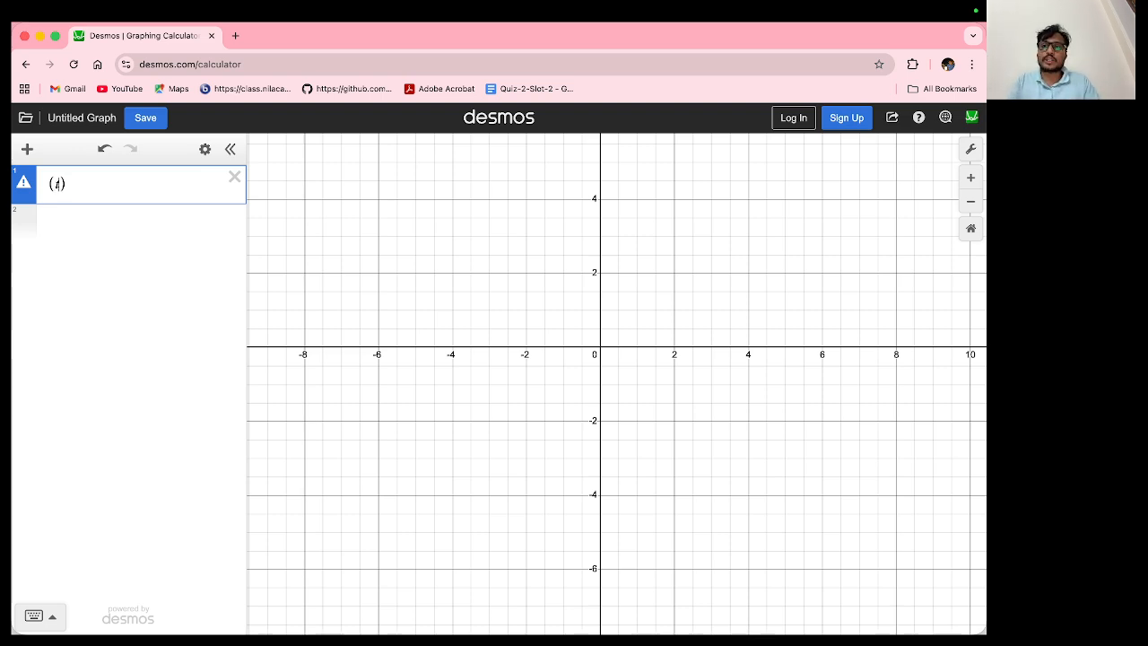
{"action": "type", "text": "os"}
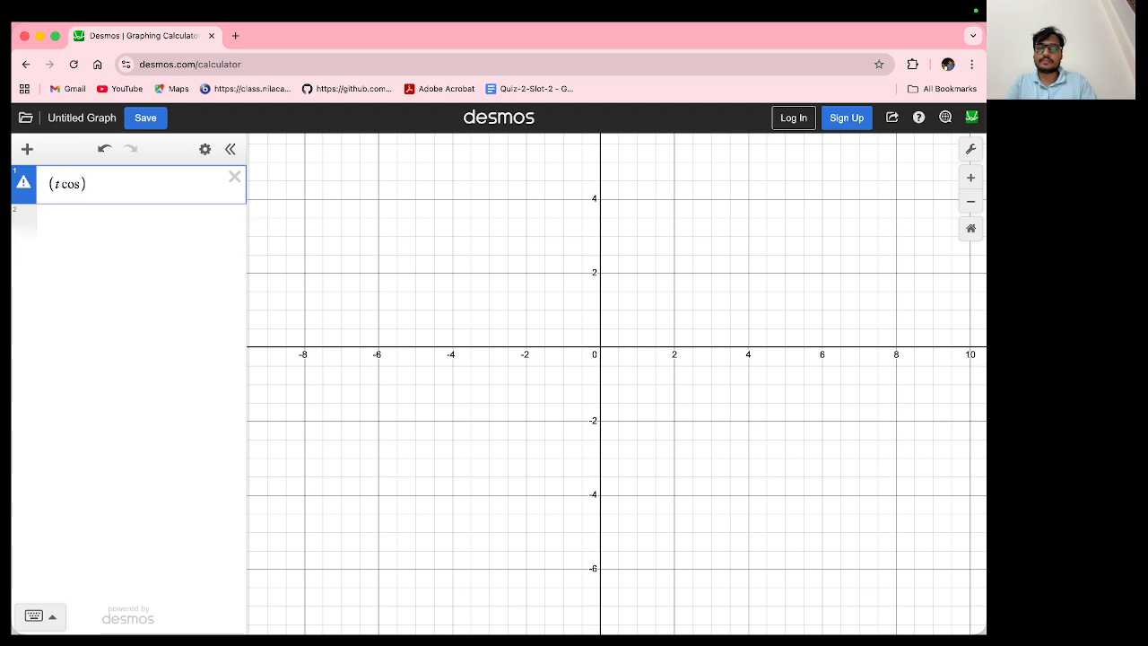
{"action": "type", "text": "(c),"}
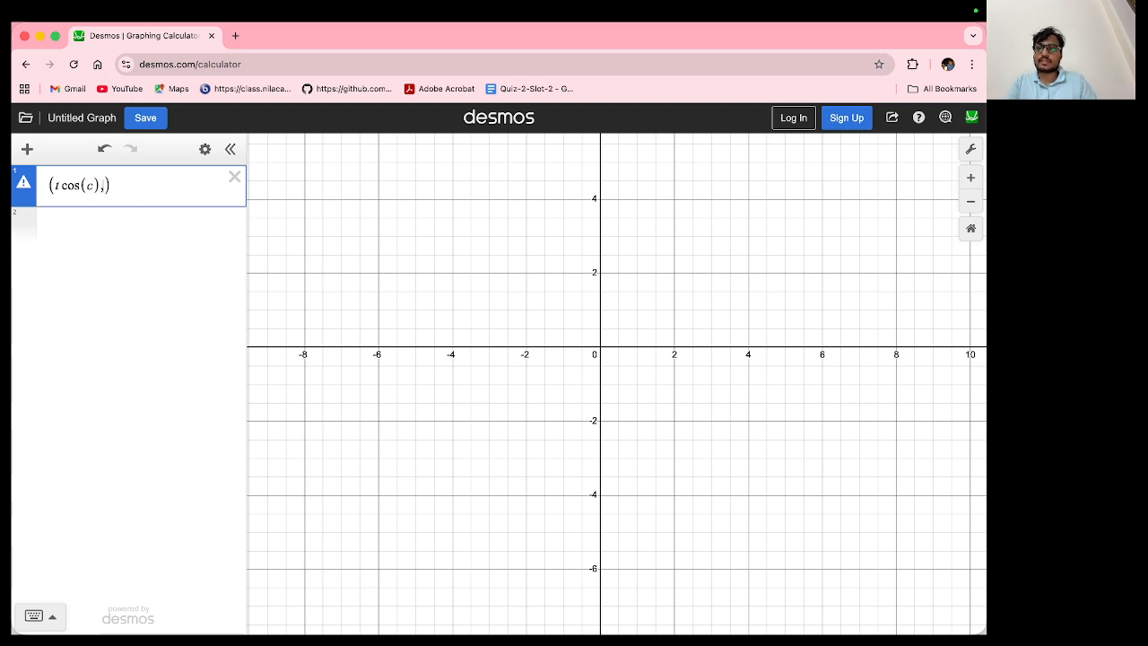
{"action": "type", "text": "t sin("}
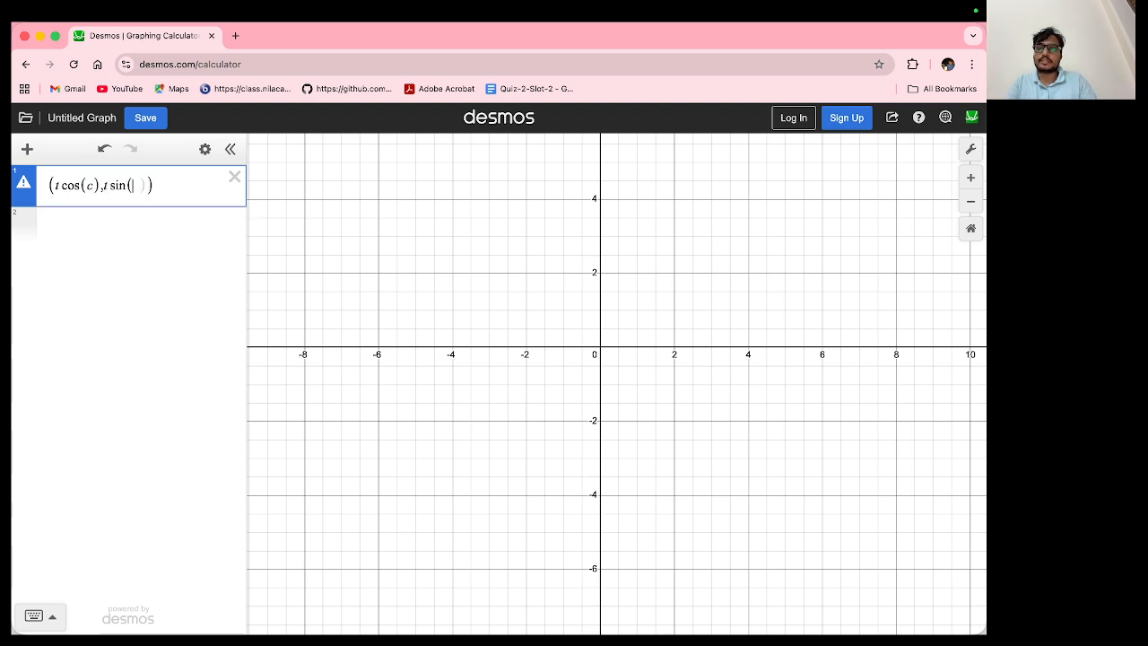
{"action": "type", "text": "c"}
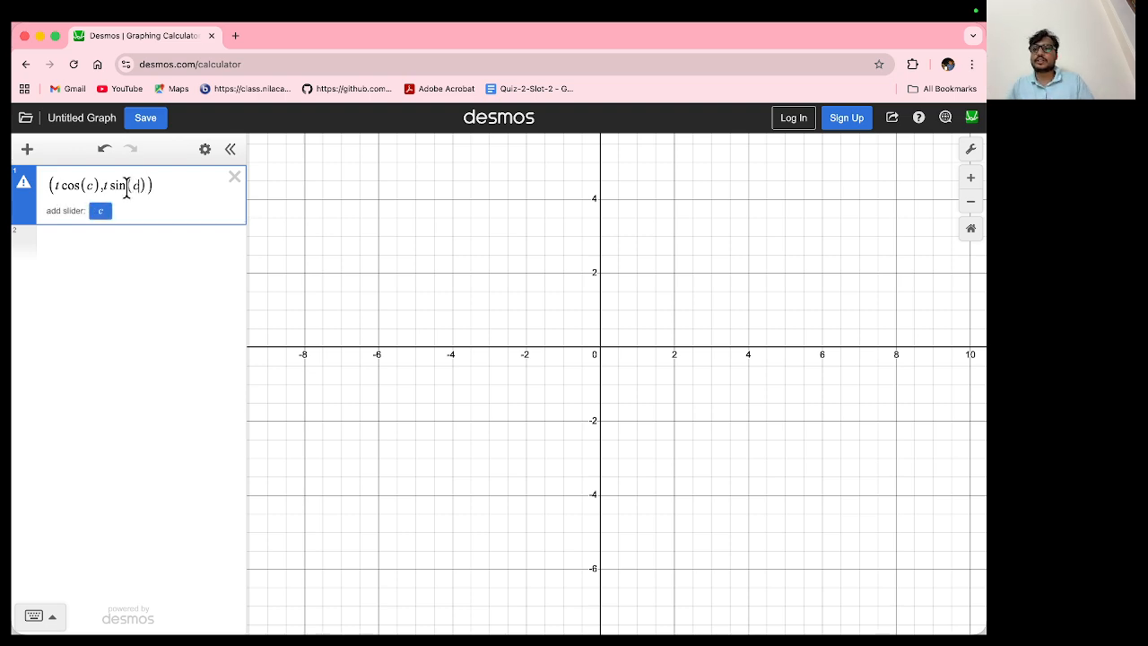
{"action": "left_click", "coordinate": [102, 212]}
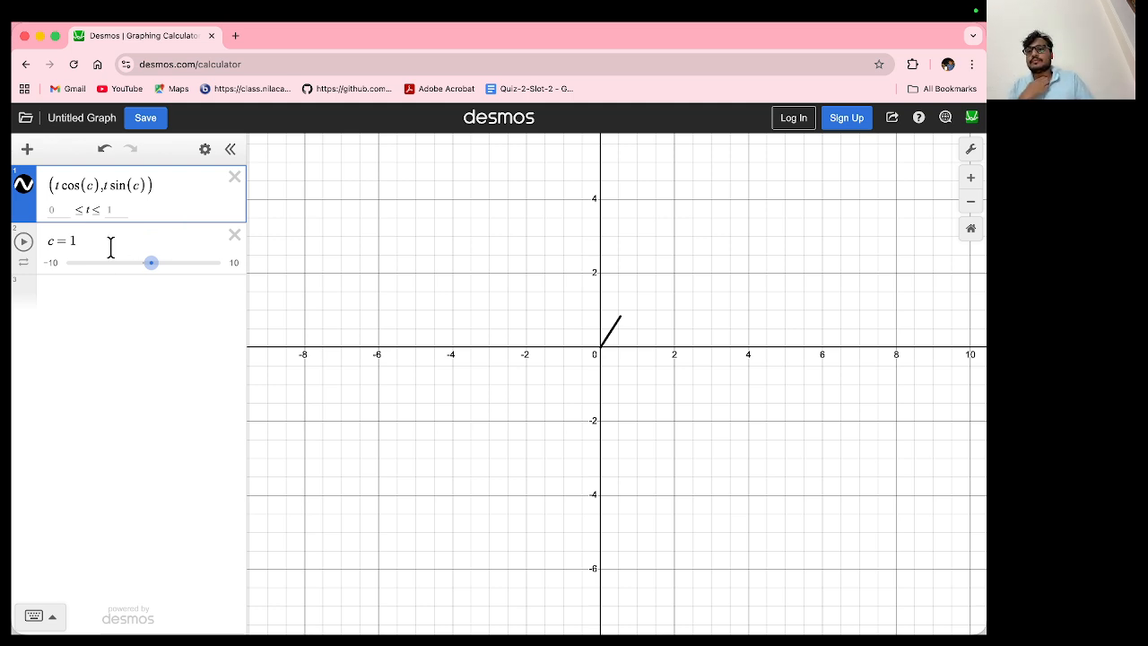
Animate the c slider to rotate the segment and set the upper limit of t to 4
{"action": "left_click", "coordinate": [24, 244]}
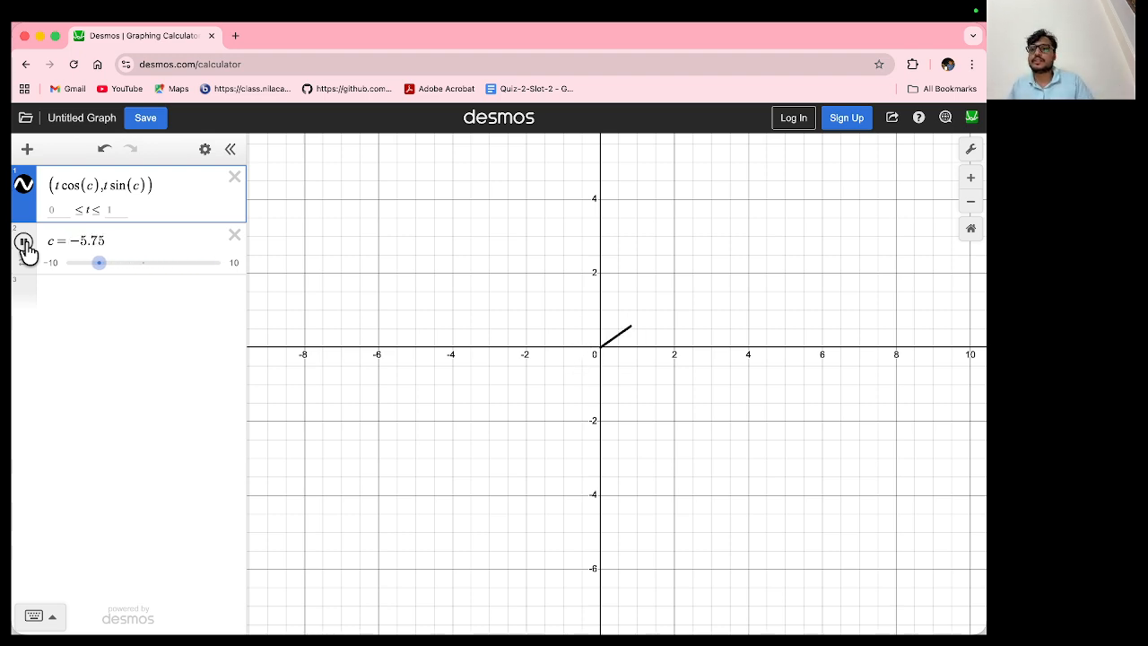
{"action": "left_click", "coordinate": [124, 209]}
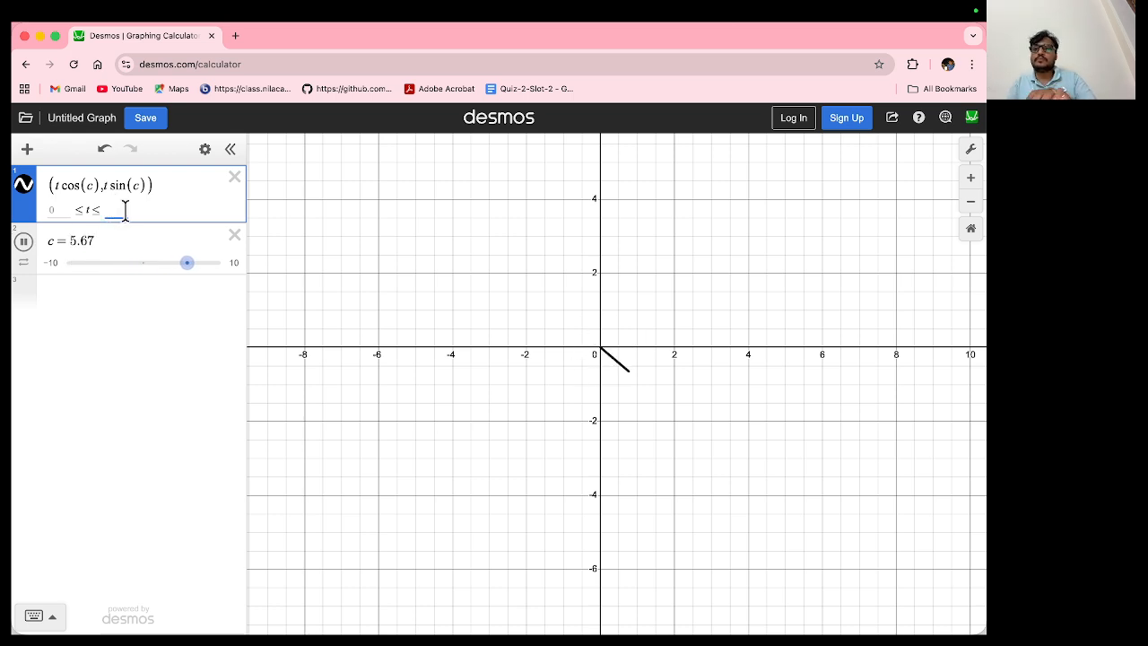
{"action": "type", "text": "4"}
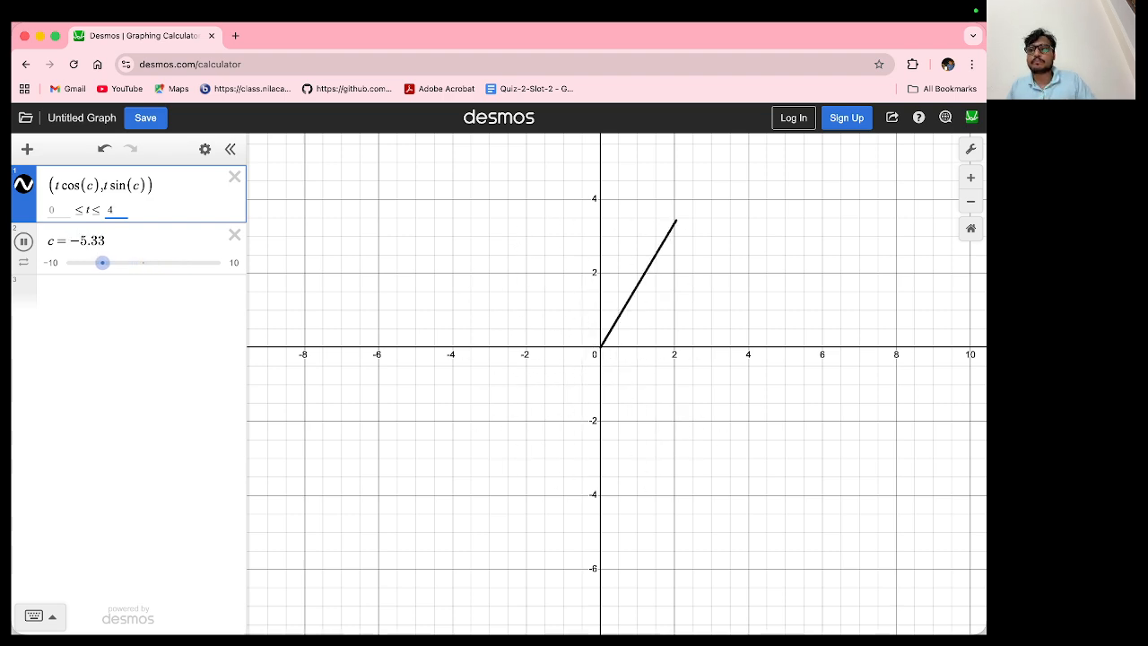
Stop the c animation, clear the parametric segment and delete the c slider
{"action": "left_click", "coordinate": [24, 241]}
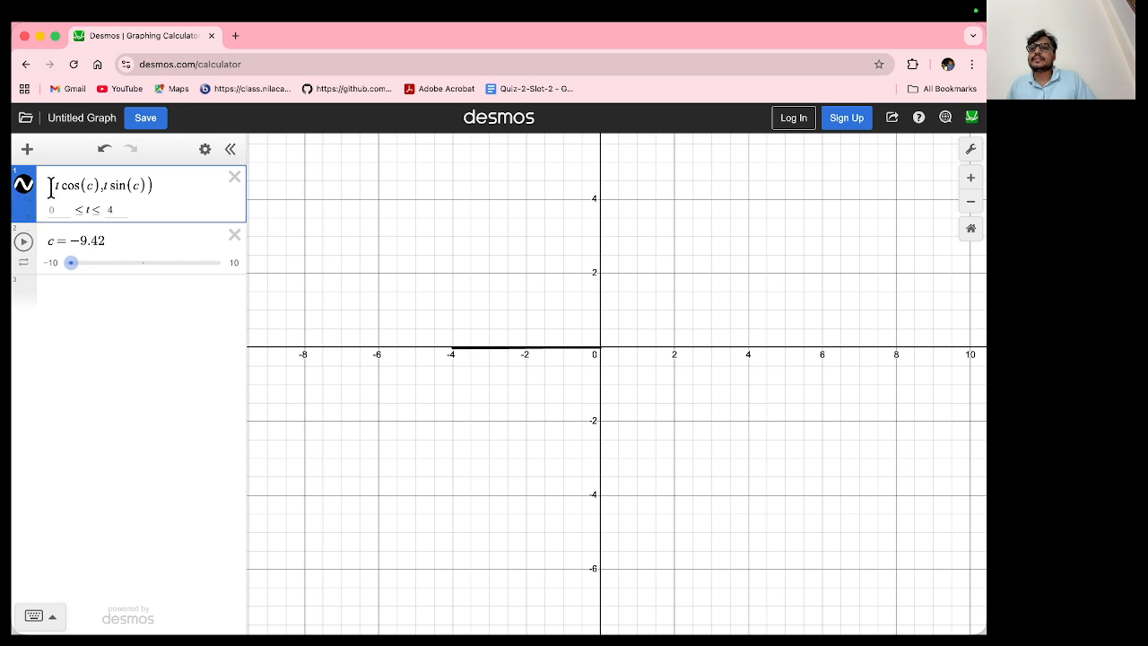
{"action": "left_click", "coordinate": [234, 177]}
{"action": "left_click", "coordinate": [235, 179]}
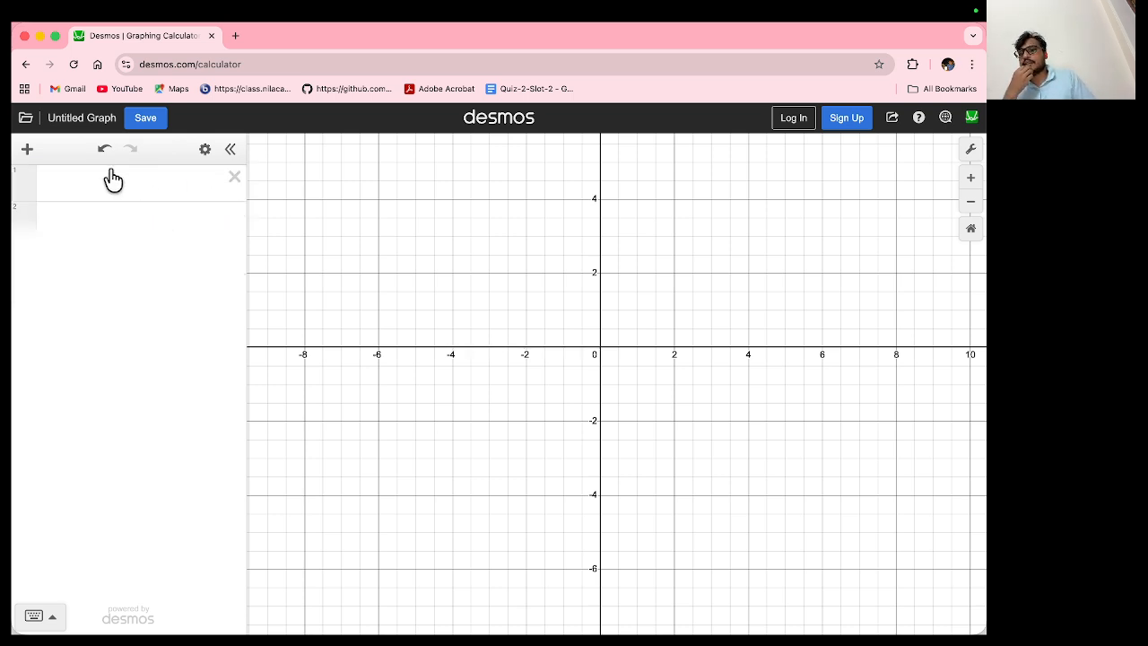
Graph the circle x² + y² = 4 in the first expression row
{"action": "left_click", "coordinate": [26, 149]}
{"action": "left_click", "coordinate": [65, 186]}
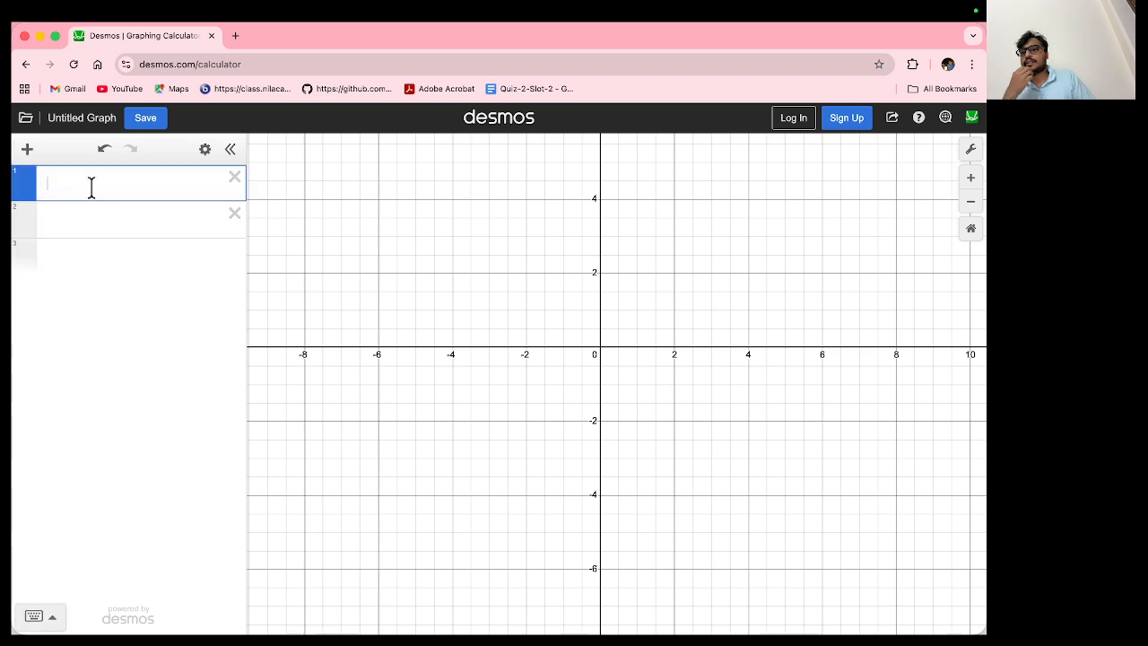
{"action": "type", "text": "x"}
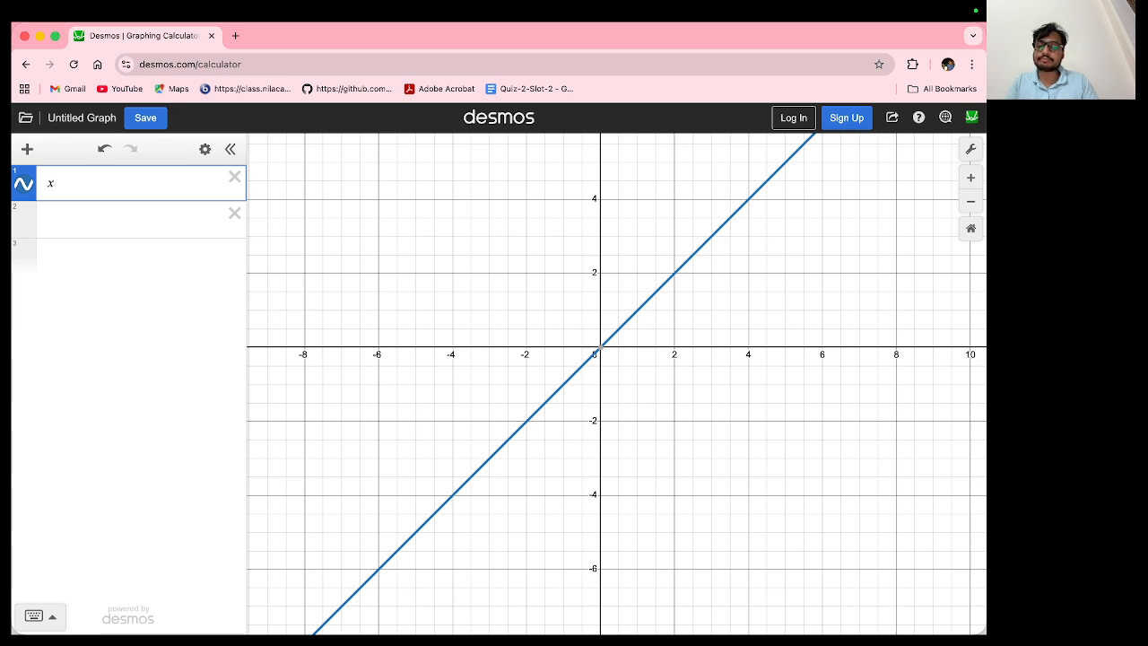
{"action": "type", "text": "^2"}
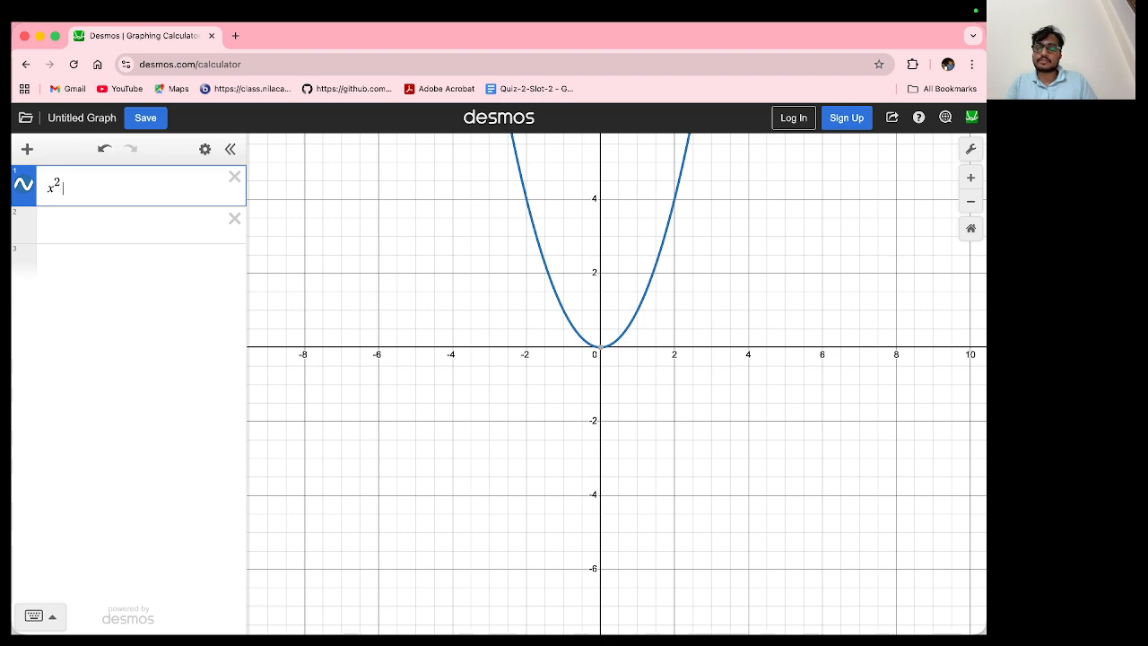
{"action": "type", "text": "+y"}
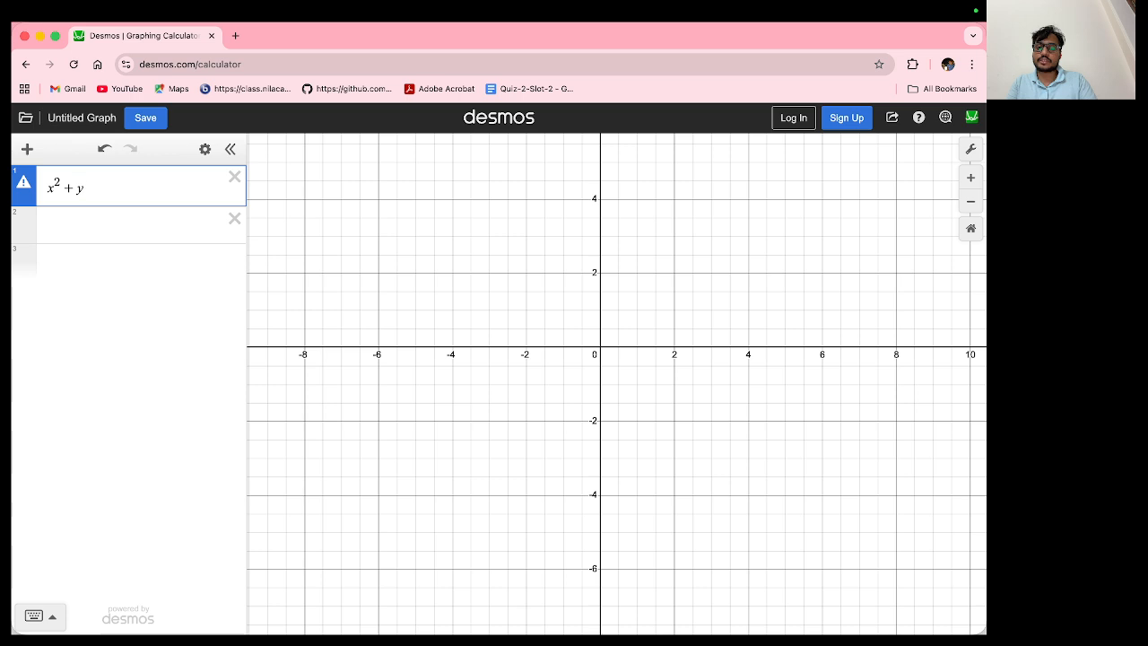
{"action": "type", "text": "^2"}
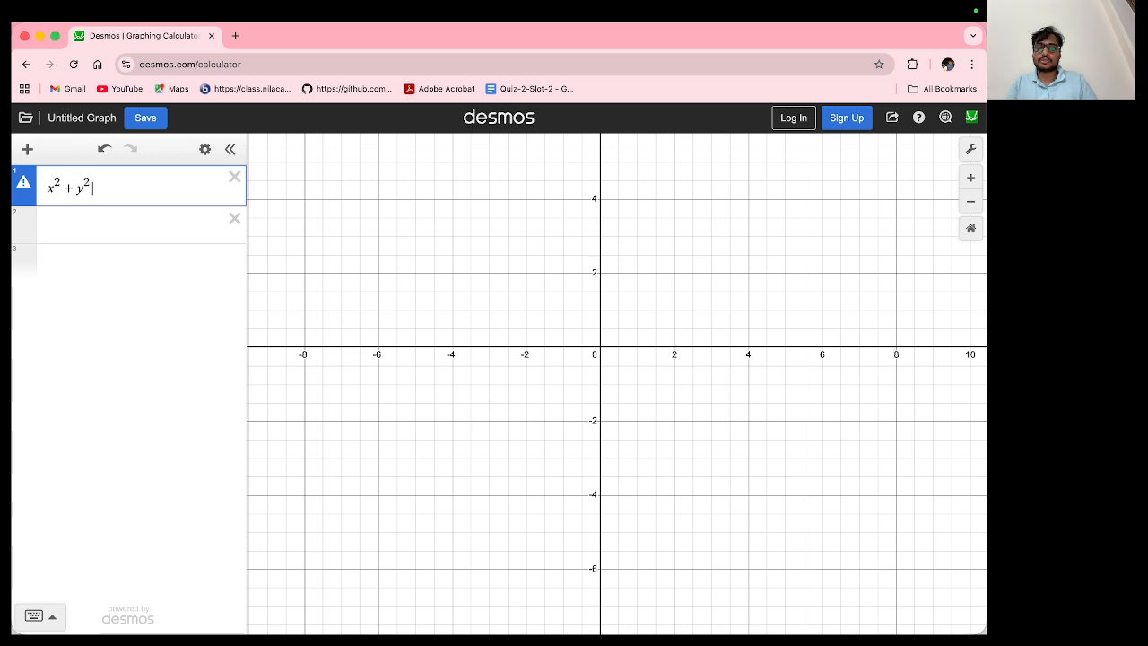
{"action": "type", "text": "=4"}
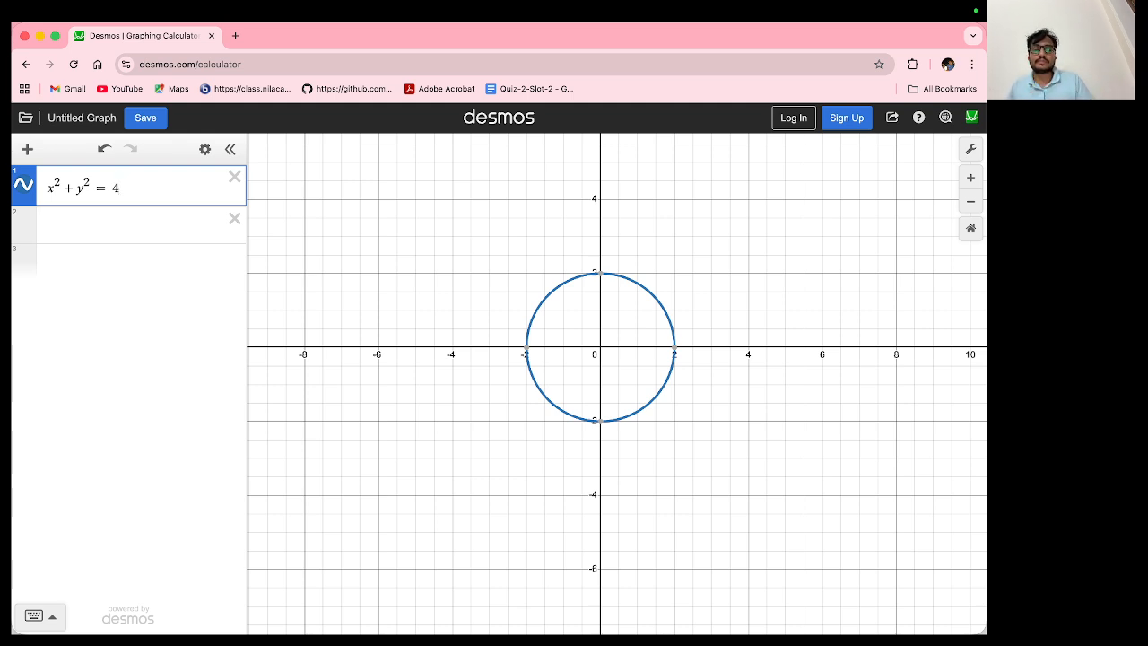
Shift the circle's centre by changing its equation to (x − 1)² + (y − 2)² = 4
{"action": "left_click", "coordinate": [67, 220]}
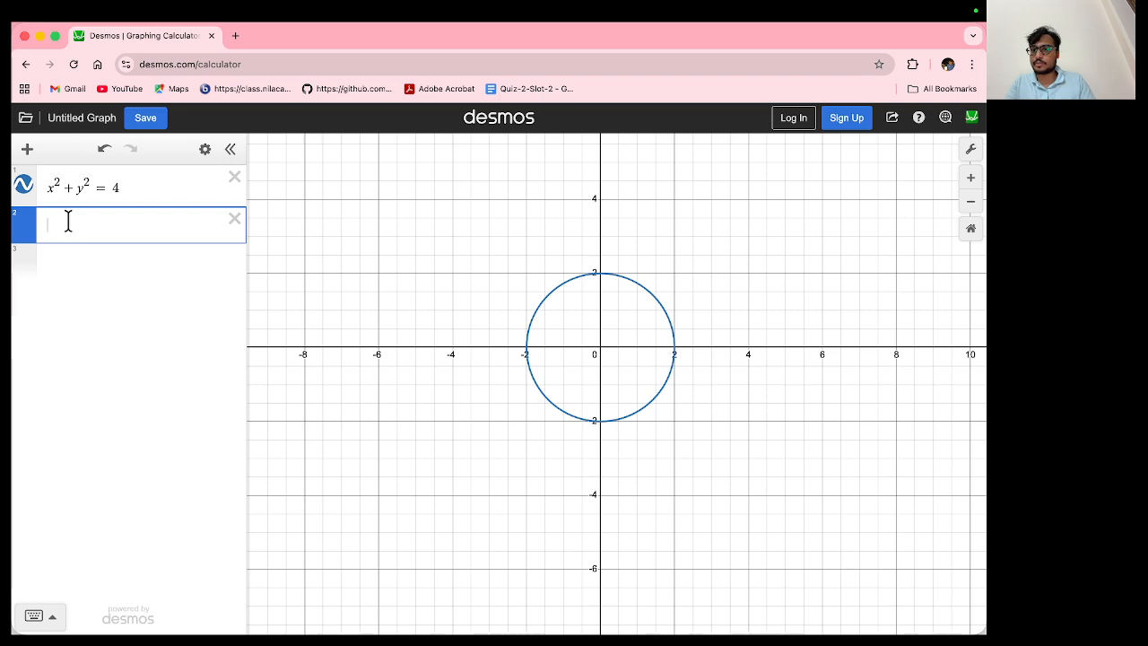
{"action": "left_click", "coordinate": [53, 186]}
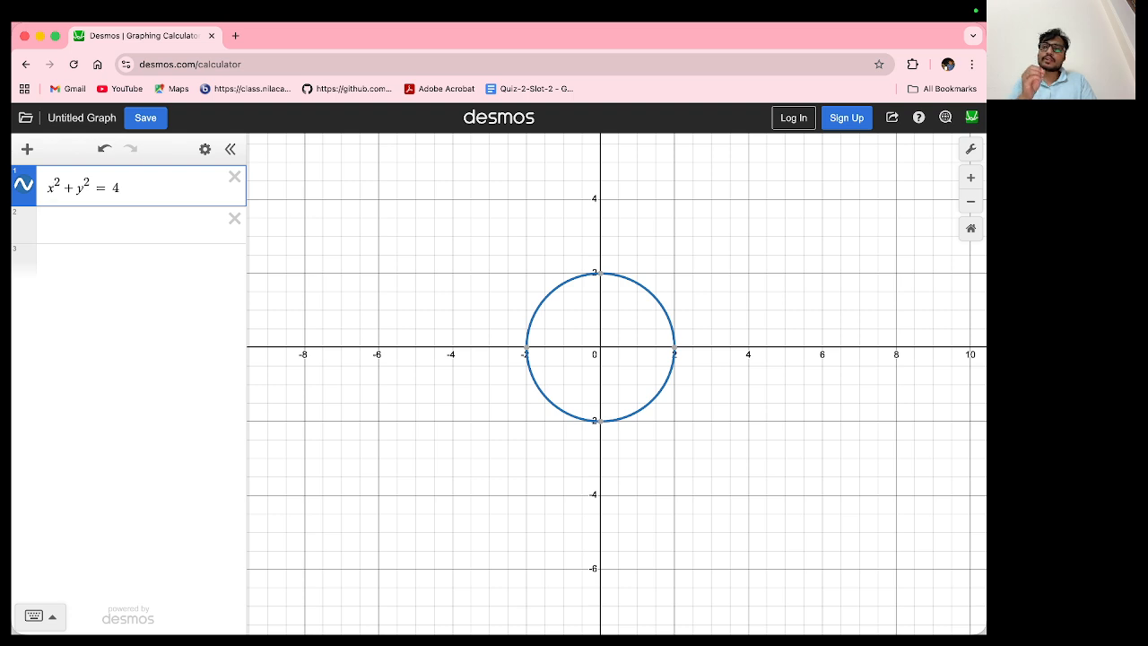
{"action": "type", "text": "-1"}
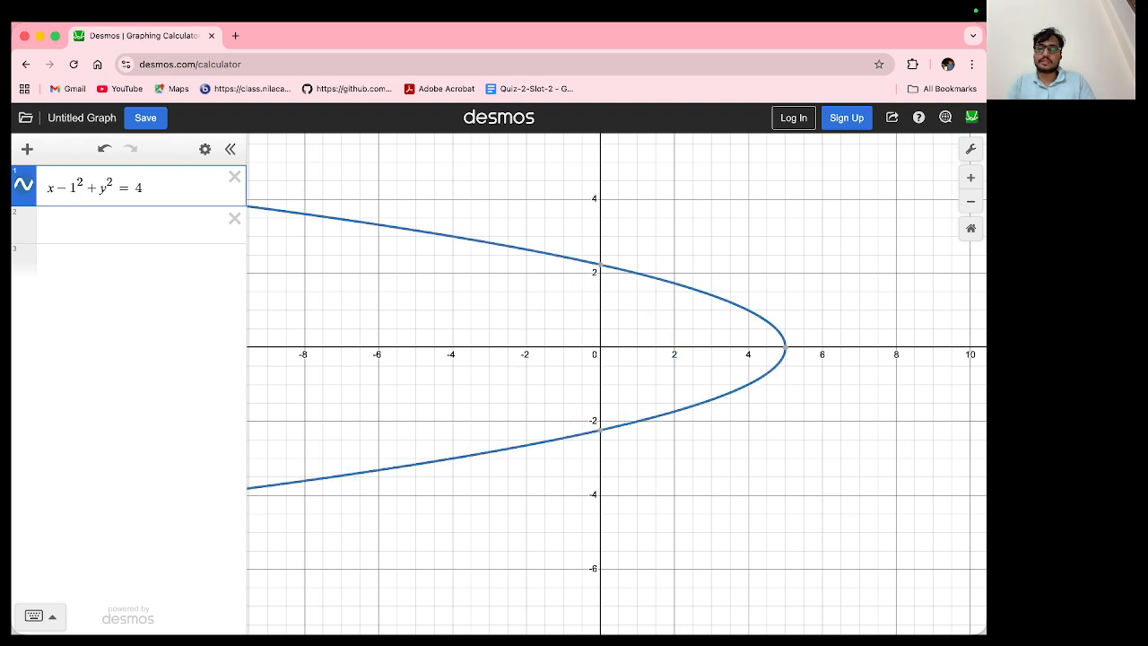
{"action": "type", "text": ")"}
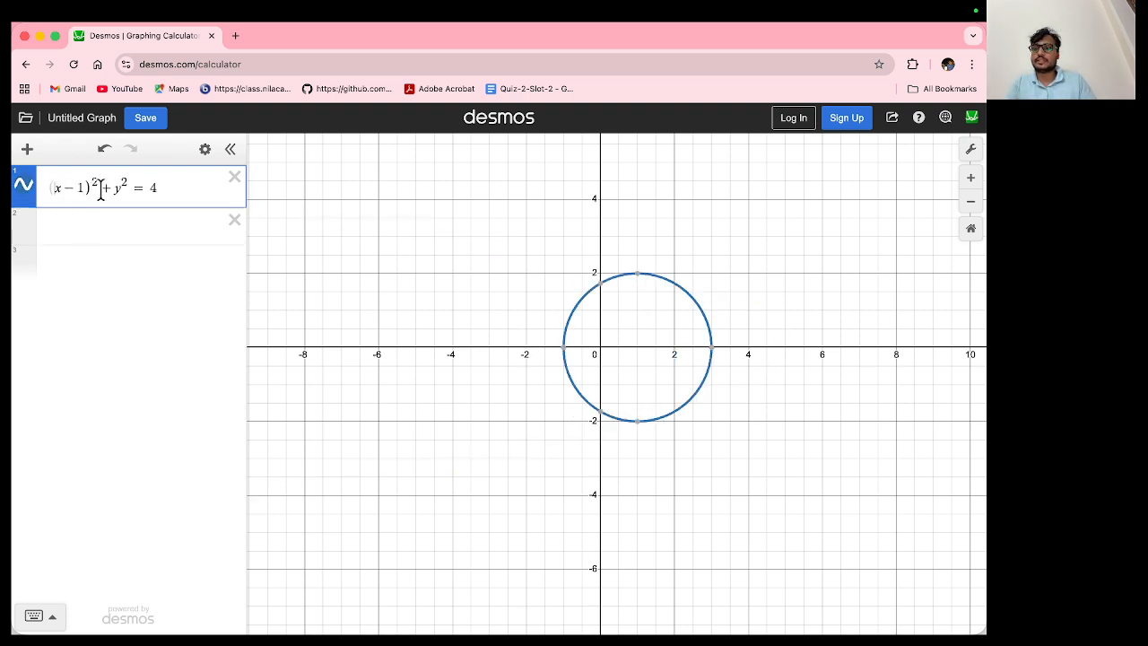
{"action": "type", "text": "("}
{"action": "left_click", "coordinate": [123, 187]}
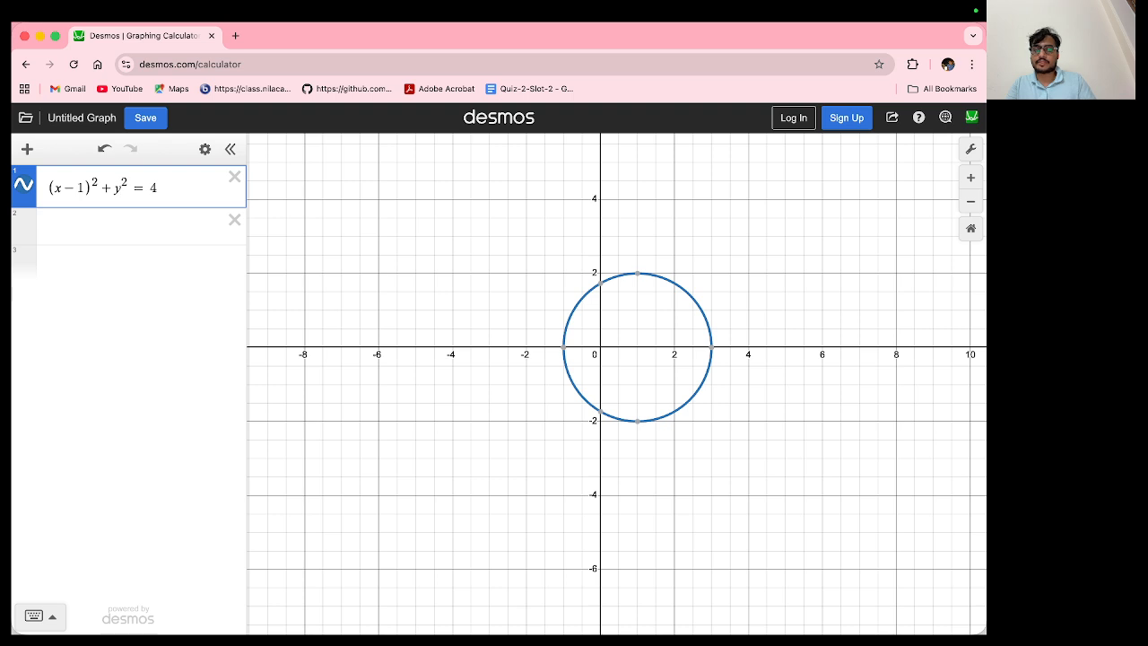
{"action": "type", "text": "-2)"}
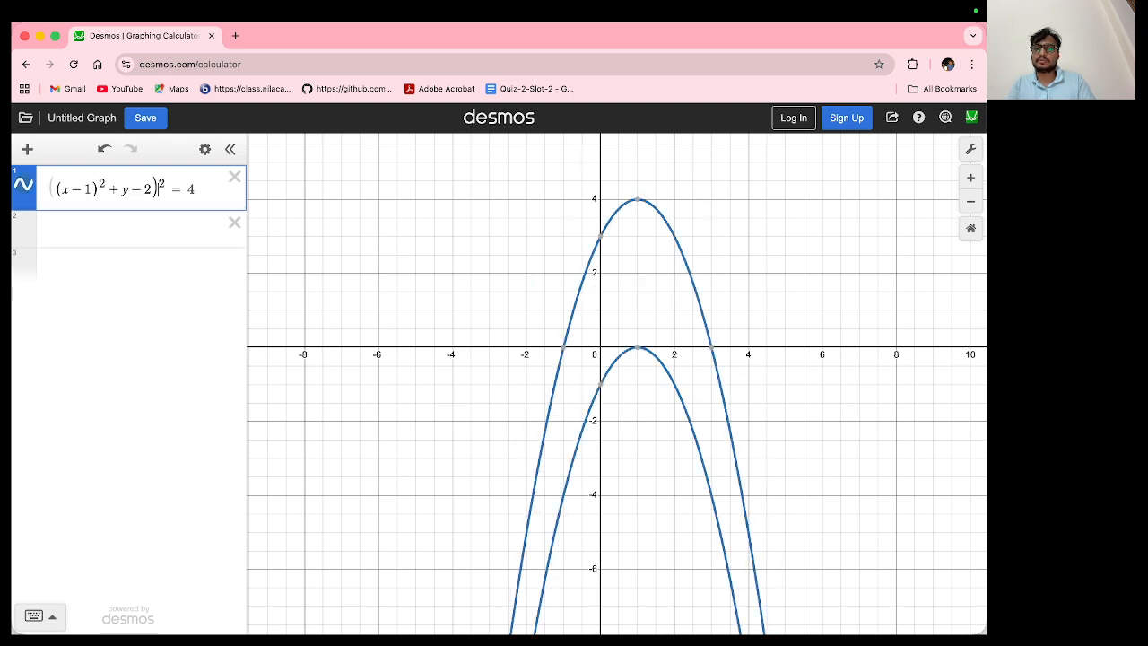
{"action": "type", "text": "("}
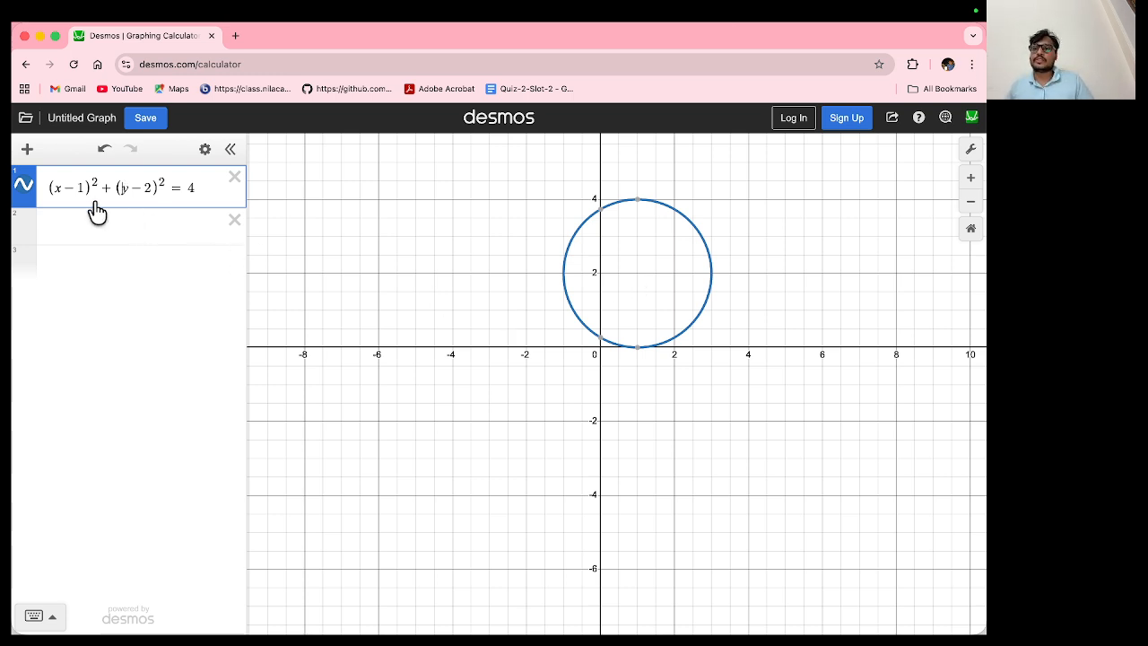
Replace the circle's centre coordinates with h and k, and create sliders for both
{"action": "key", "text": "BackSpace"}
{"action": "type", "text": "h"}
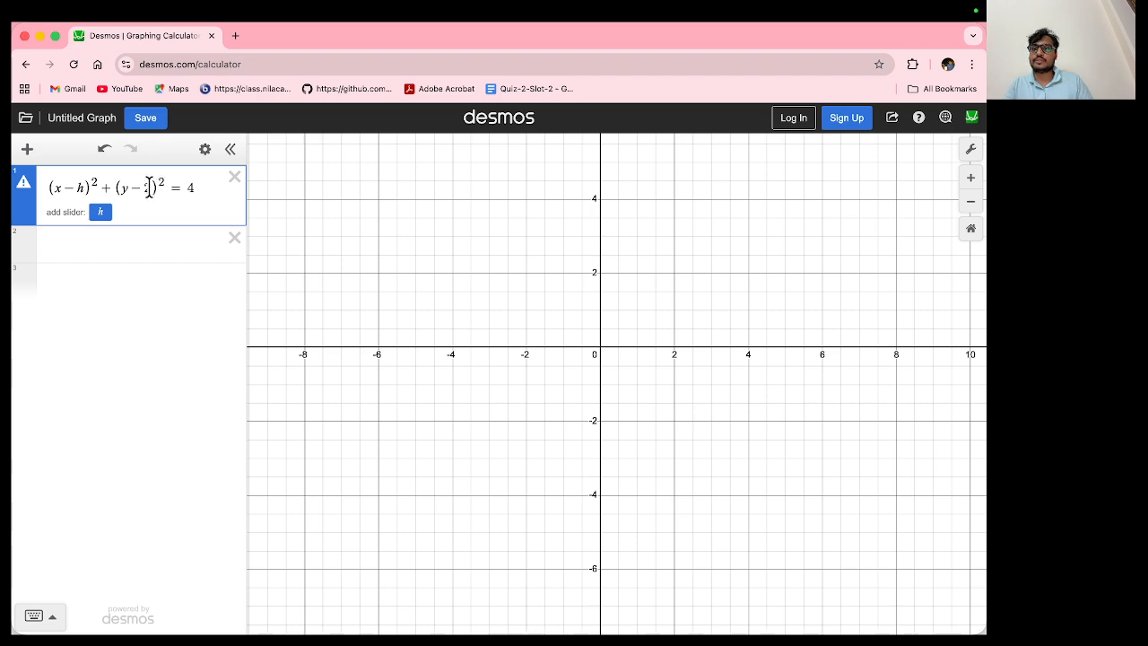
{"action": "key", "text": "BackSpace"}
{"action": "type", "text": "k"}
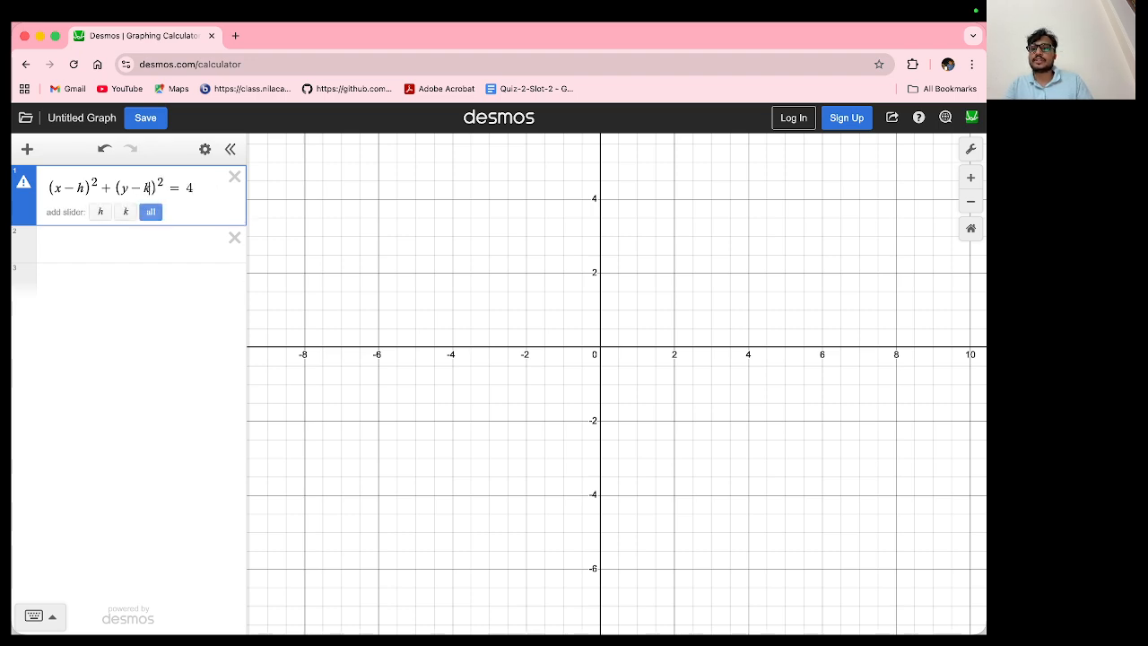
{"action": "left_click", "coordinate": [152, 214]}
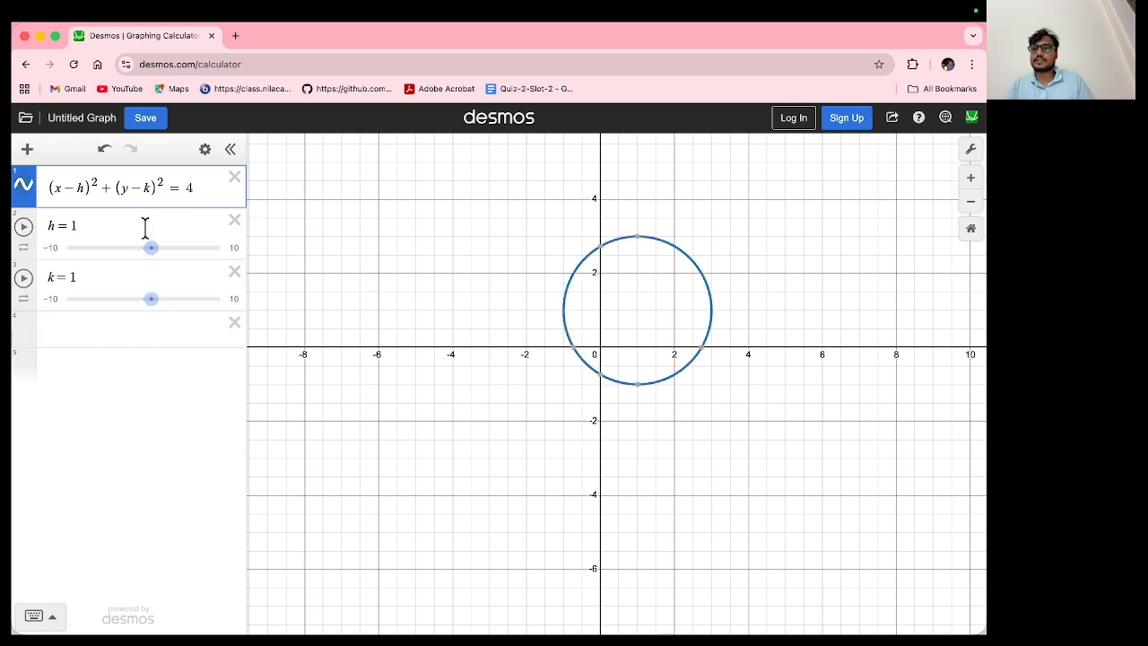
Limit the h slider to the range −8 to 8 and the k slider to −4 to 4
{"action": "left_click", "coordinate": [53, 247]}
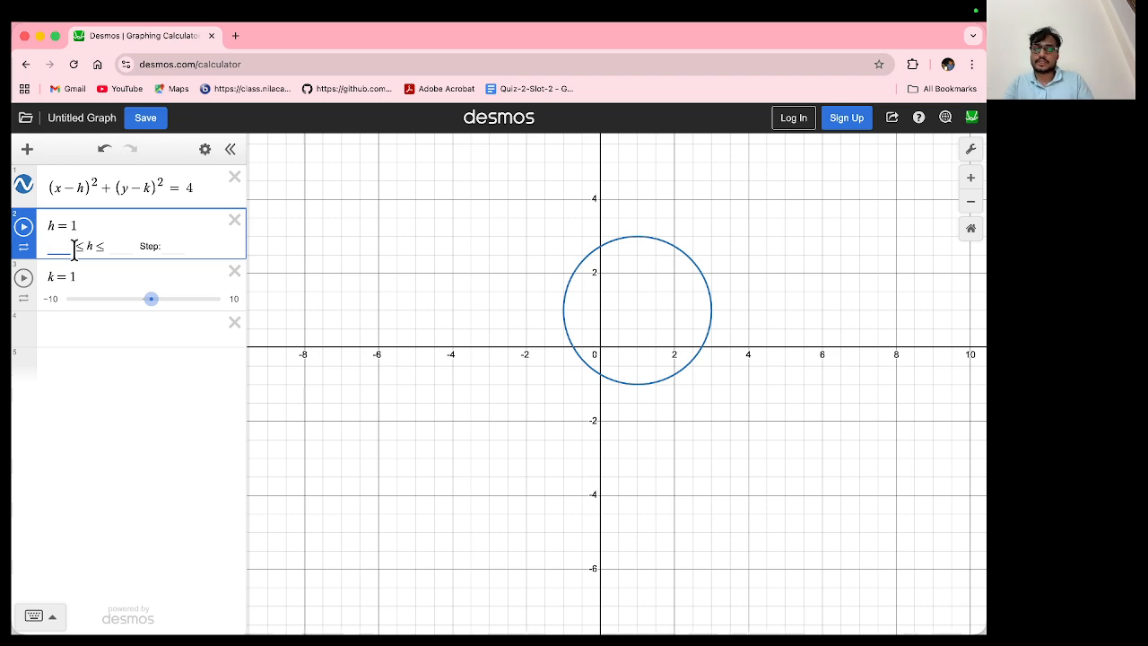
{"action": "type", "text": "-8"}
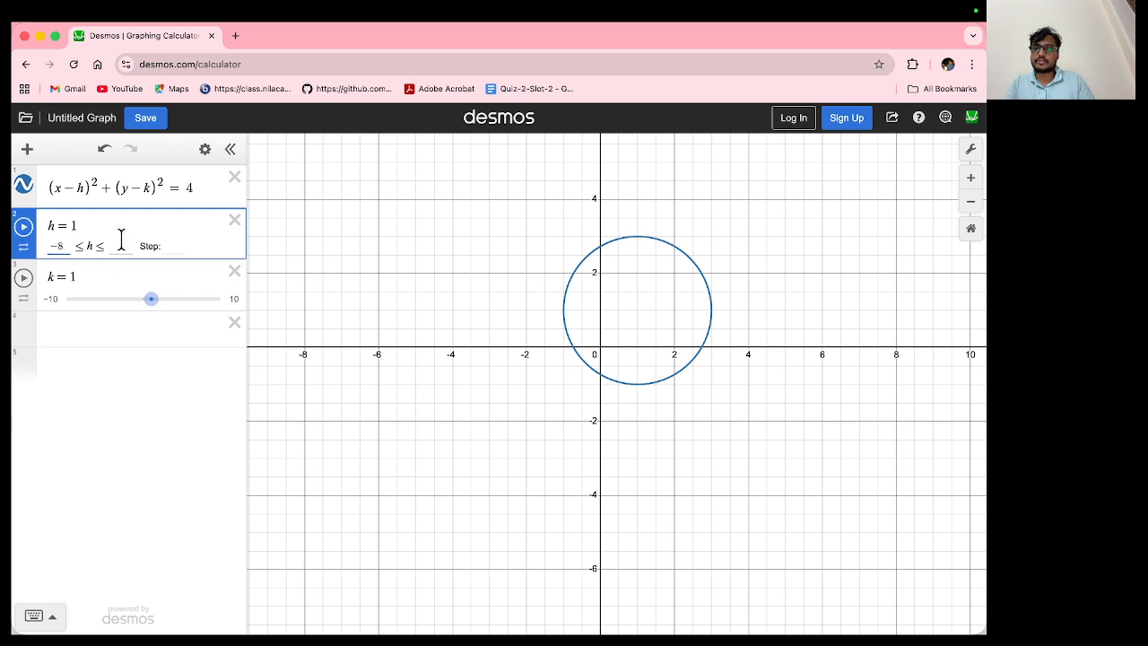
{"action": "left_click", "coordinate": [121, 242]}
{"action": "type", "text": "8"}
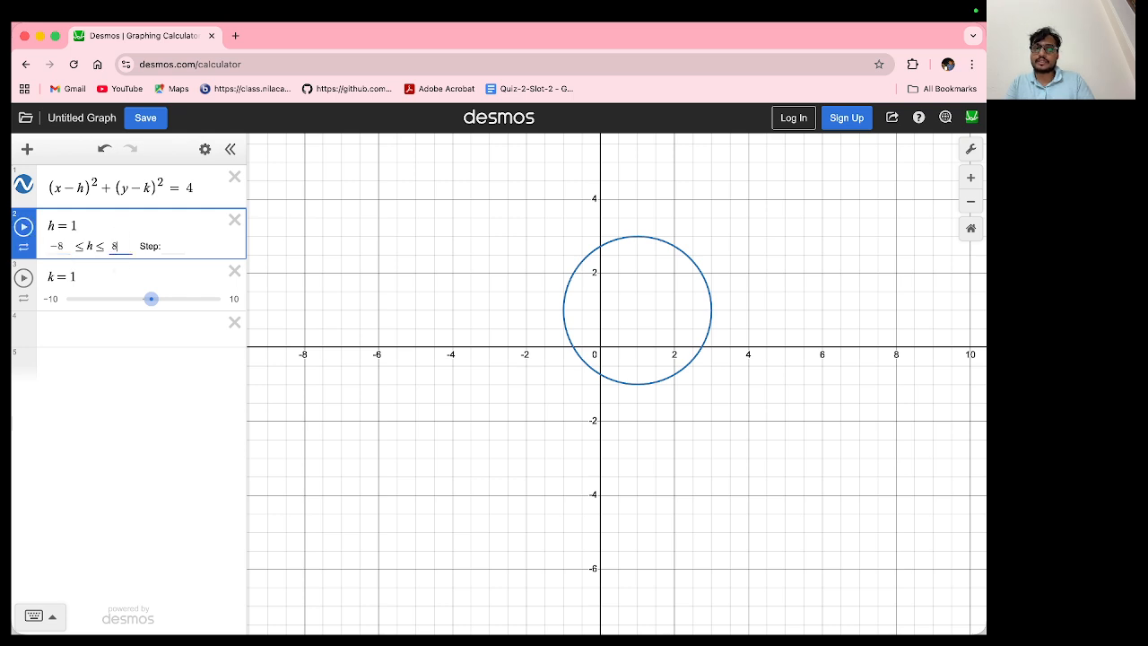
{"action": "left_click", "coordinate": [54, 298]}
{"action": "type", "text": "-4"}
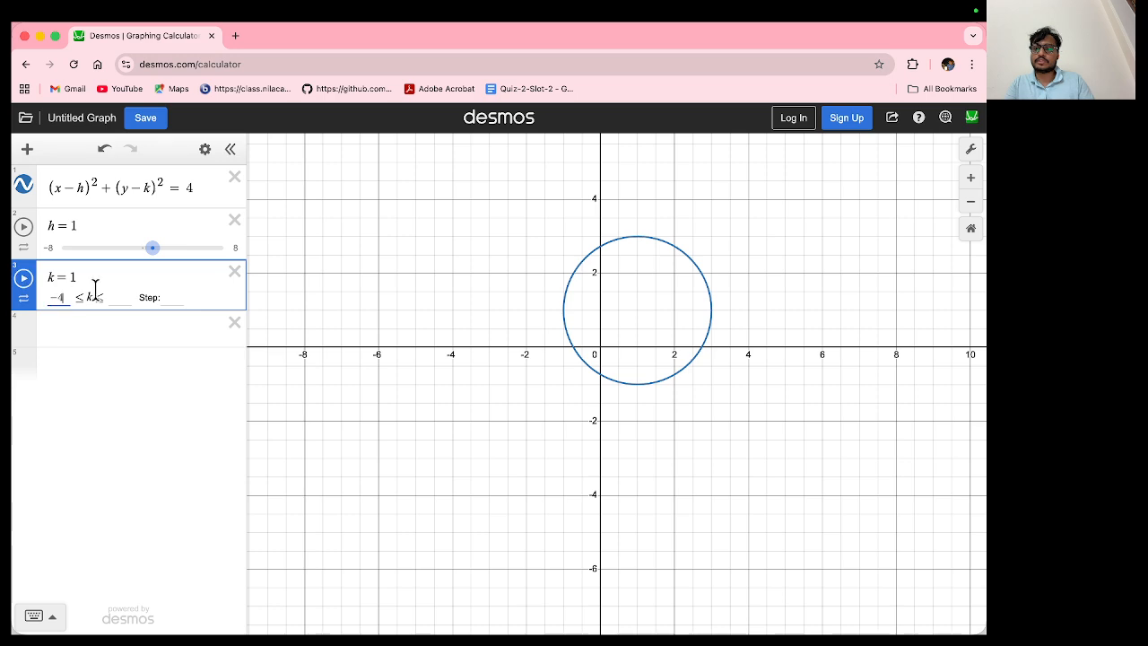
{"action": "left_click", "coordinate": [117, 298]}
{"action": "type", "text": "4"}
{"action": "left_click", "coordinate": [106, 375]}
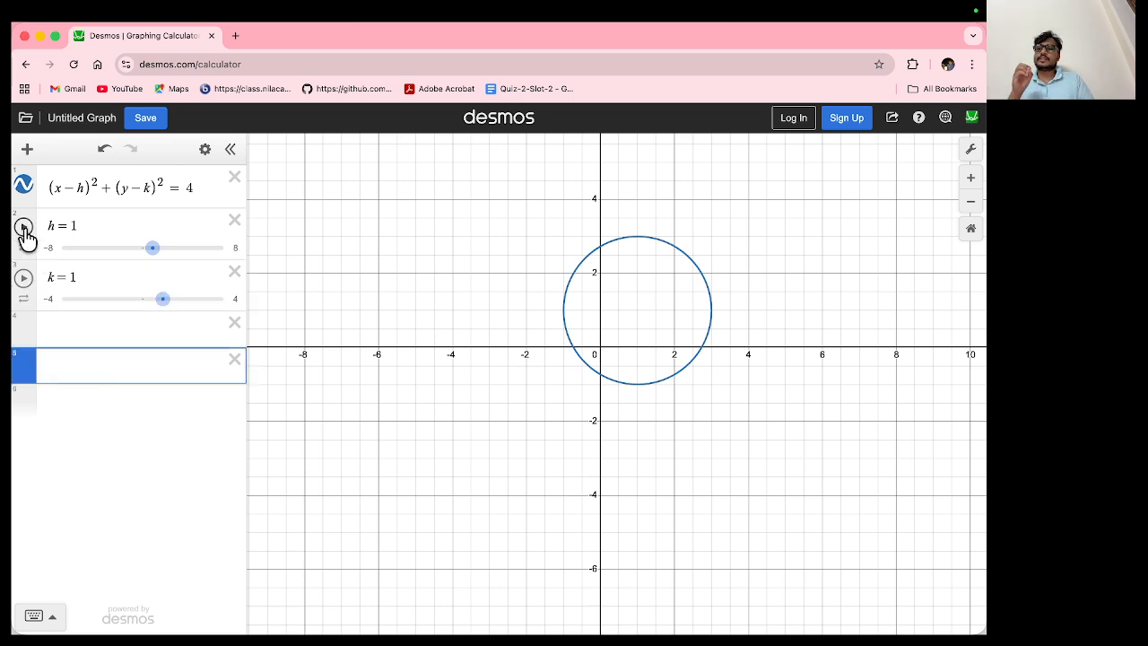
Animate h to move the circle horizontally, then k to move it vertically, stopping each animation
{"action": "left_click", "coordinate": [24, 228]}
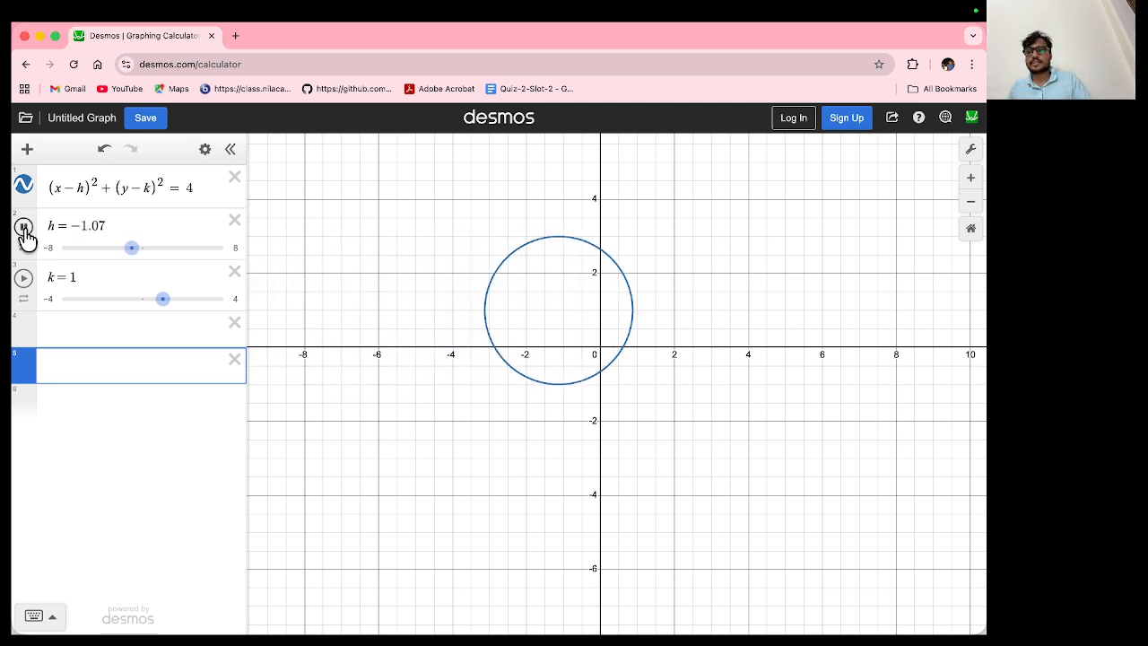
{"action": "left_click", "coordinate": [24, 230]}
{"action": "left_click", "coordinate": [26, 281]}
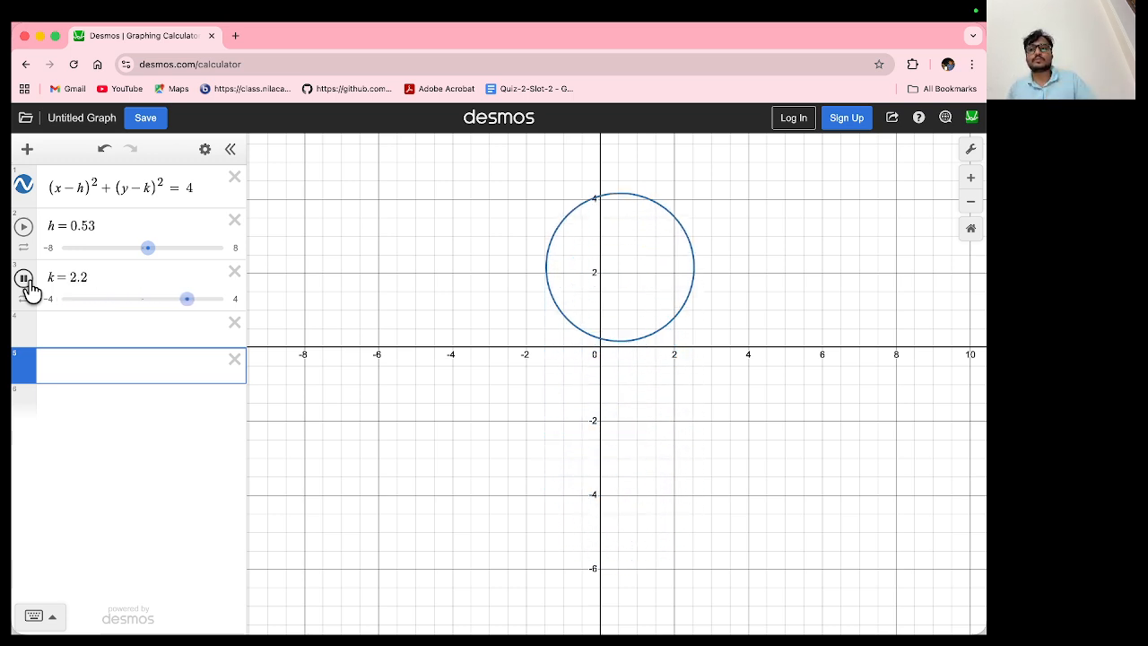
{"action": "left_click", "coordinate": [26, 281]}
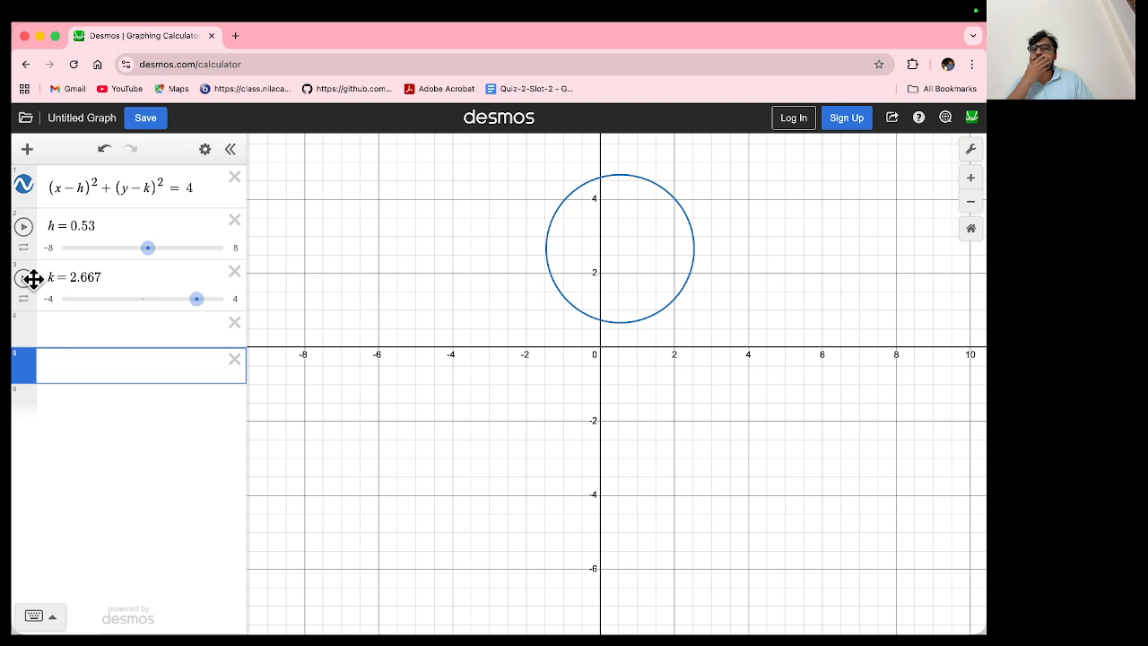
Plot the parametric segment (t cos(c), t sin(c)) below the k slider and create a slider for c
{"action": "left_click", "coordinate": [68, 331]}
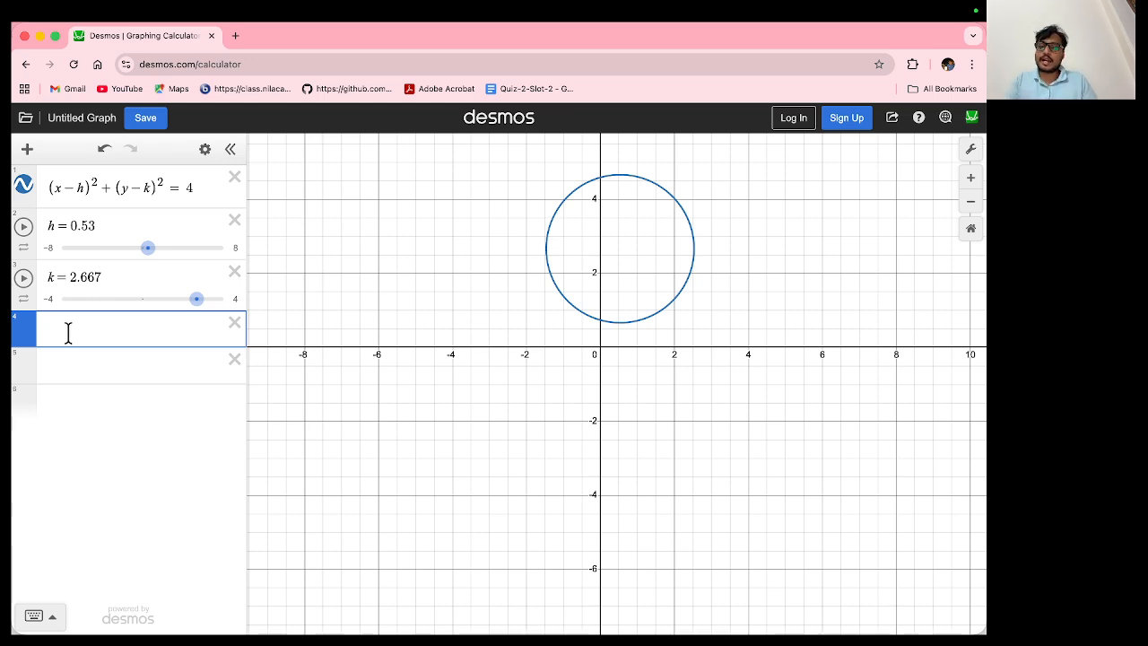
{"action": "type", "text": "("}
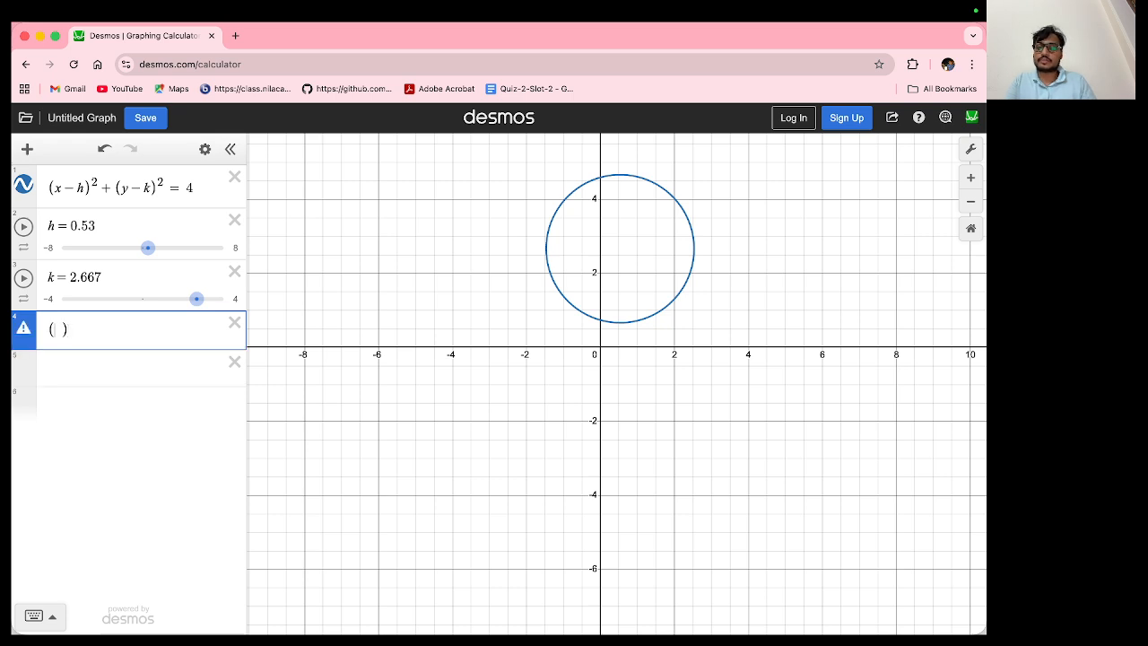
{"action": "type", "text": "hcos("}
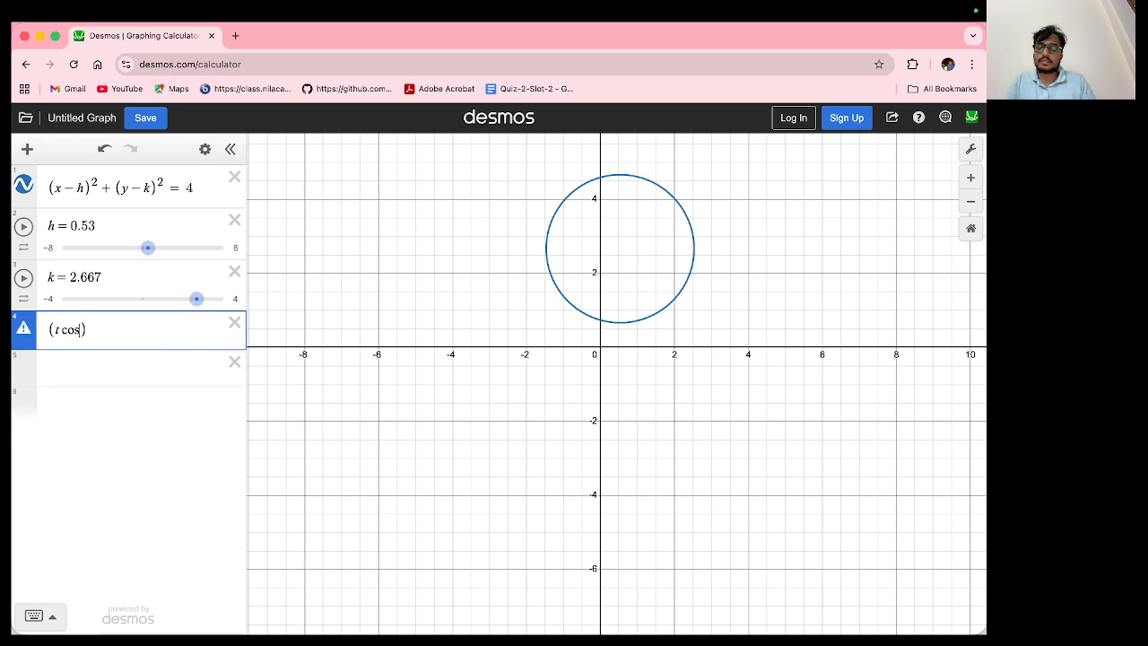
{"action": "type", "text": "c)"}
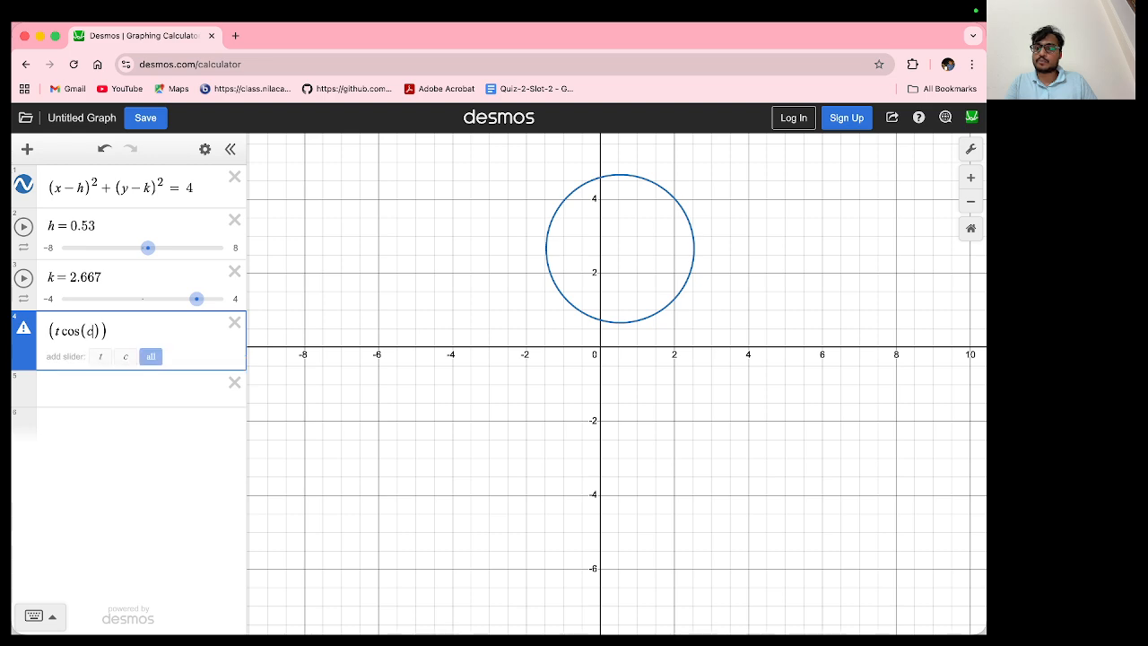
{"action": "type", "text": ","}
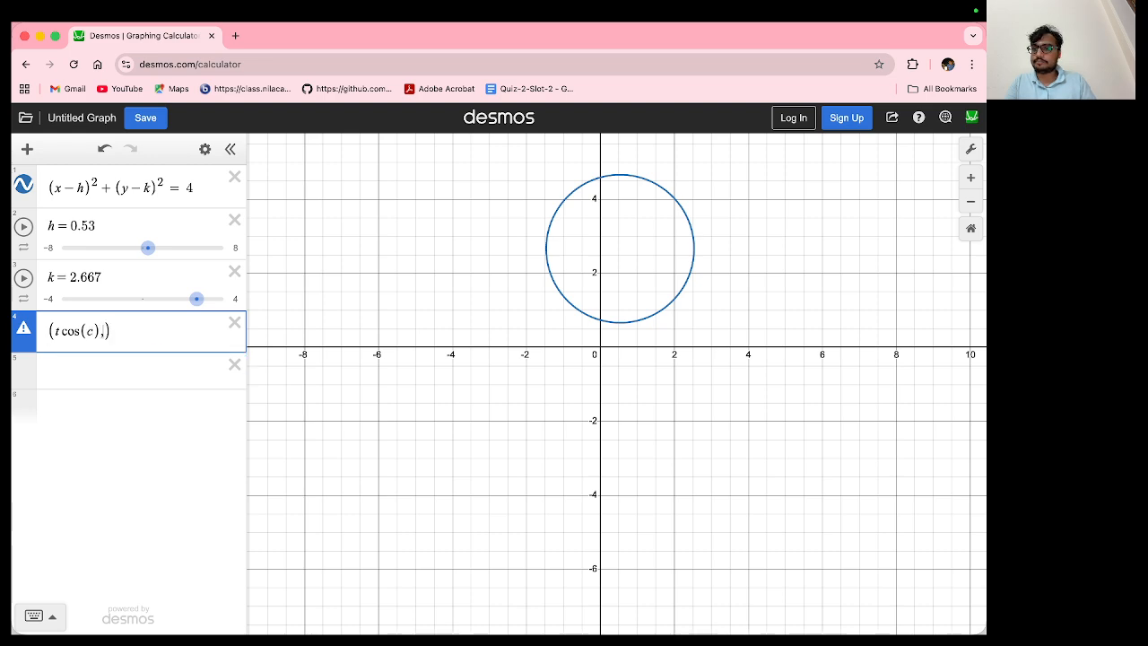
{"action": "type", "text": "tsin("}
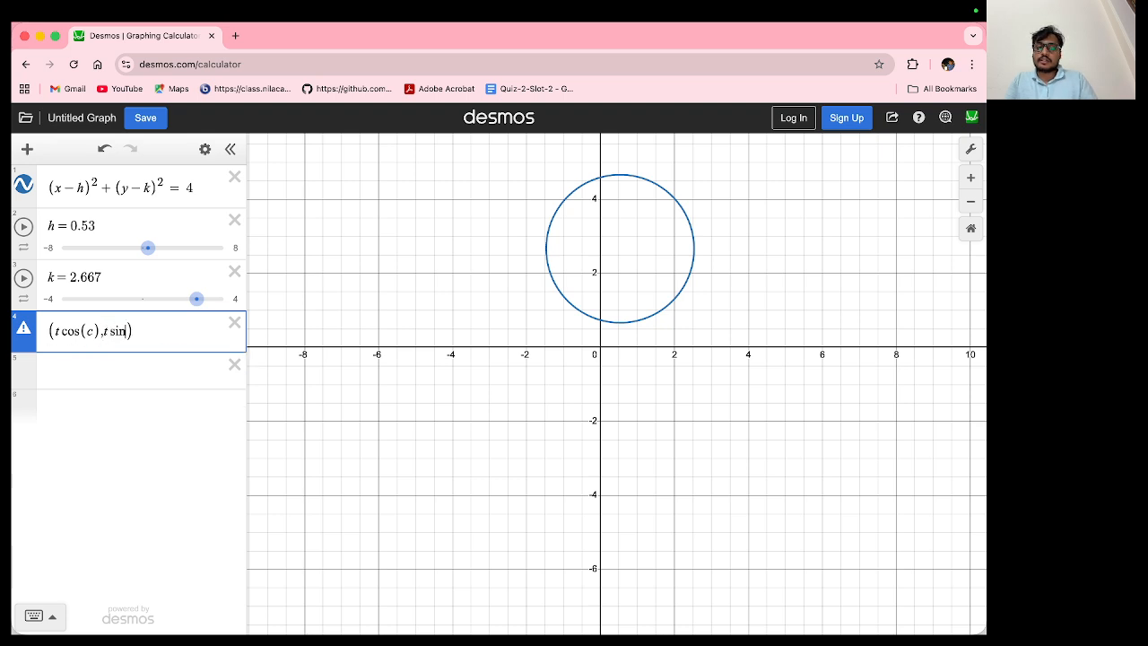
{"action": "type", "text": "d"}
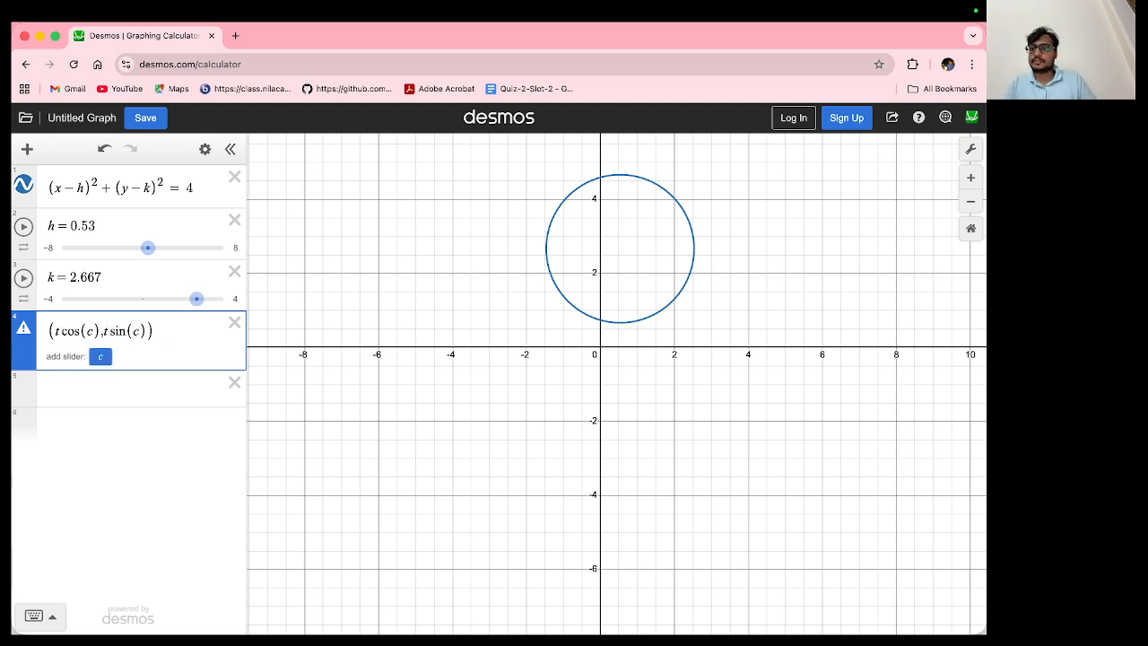
{"action": "left_click", "coordinate": [98, 356]}
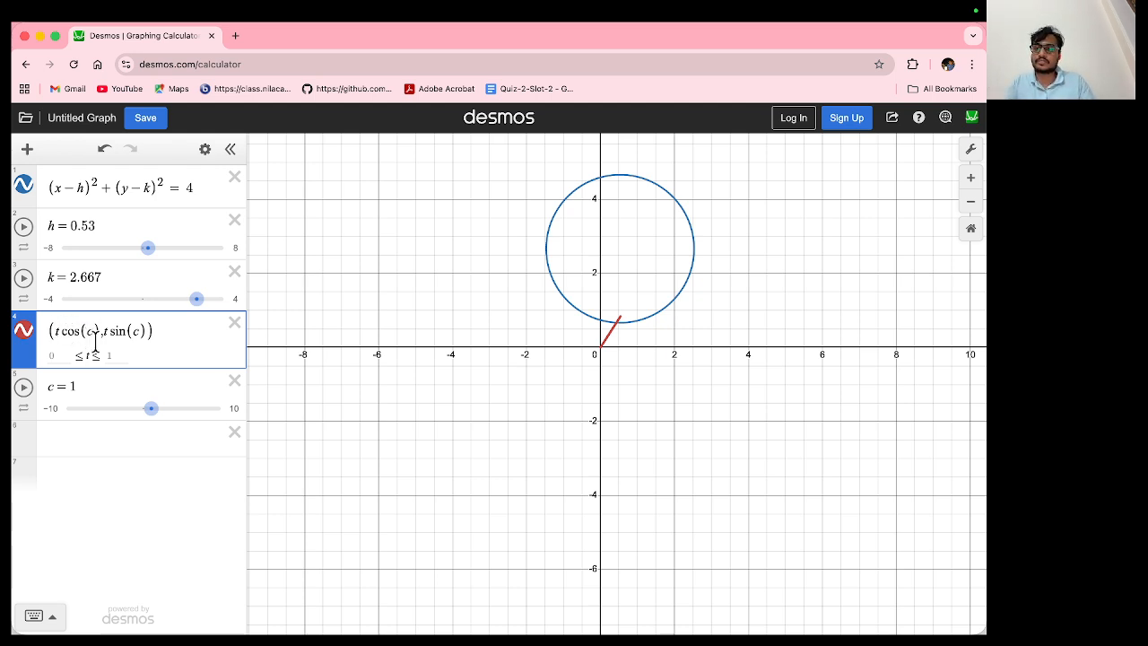
Anchor the segment at the circle's centre as (h + t cos(c), k + t sin(c)) and set its upper t limit to 2
{"action": "type", "text": "h+"}
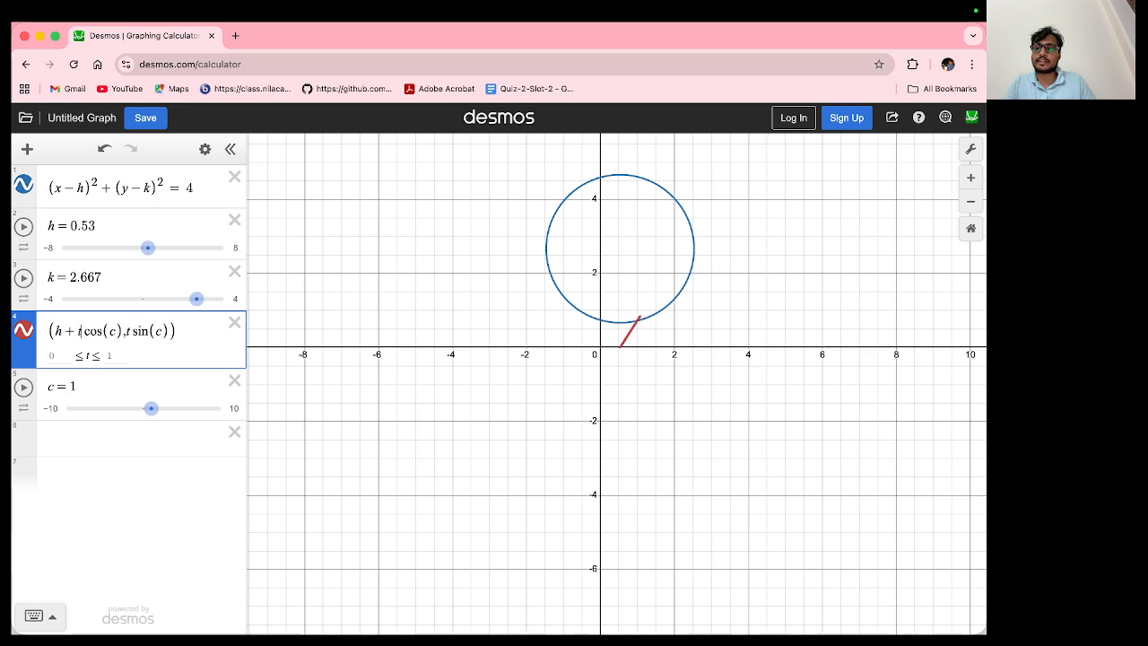
{"action": "left_click", "coordinate": [130, 331]}
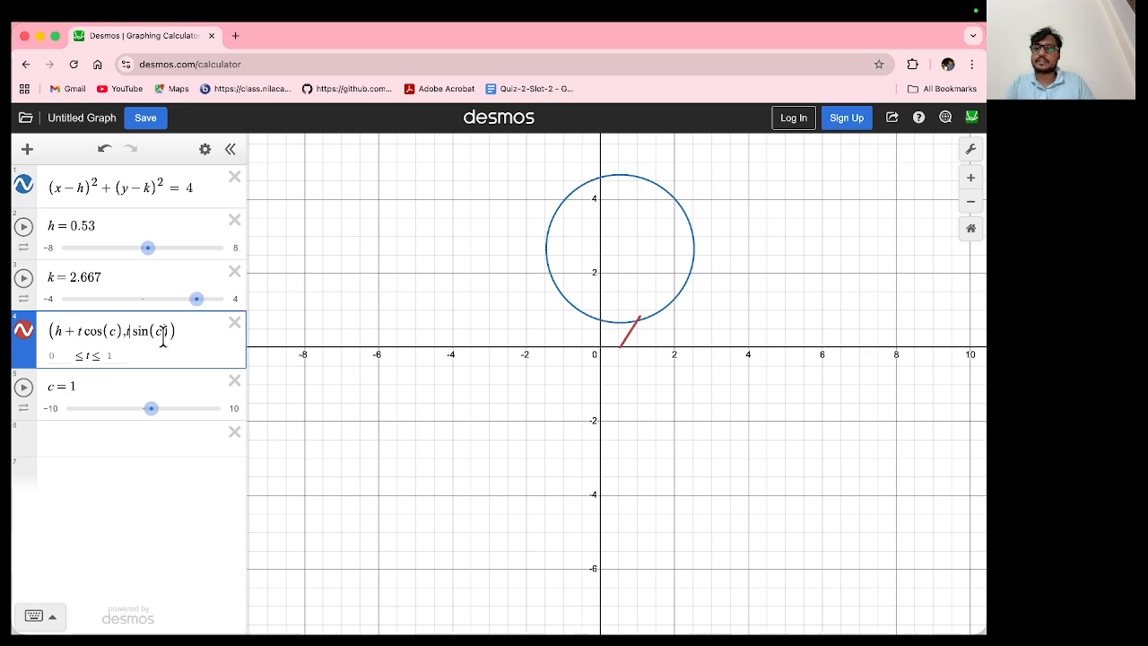
{"action": "type", "text": "k+"}
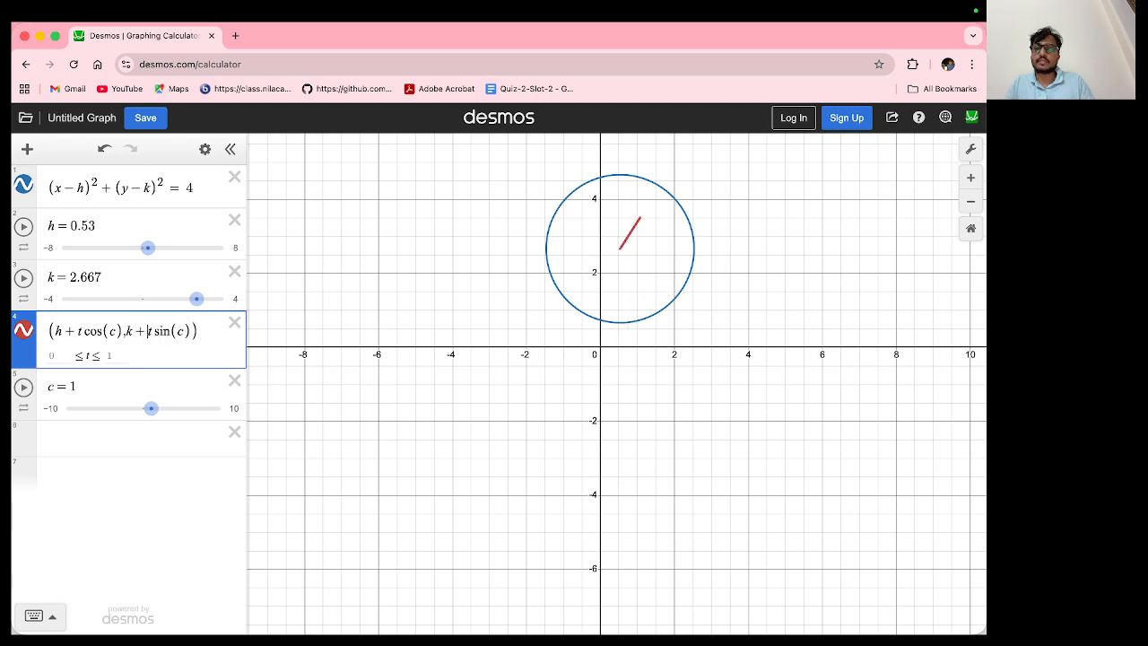
{"action": "left_click", "coordinate": [114, 356]}
{"action": "key", "text": "BackSpace"}
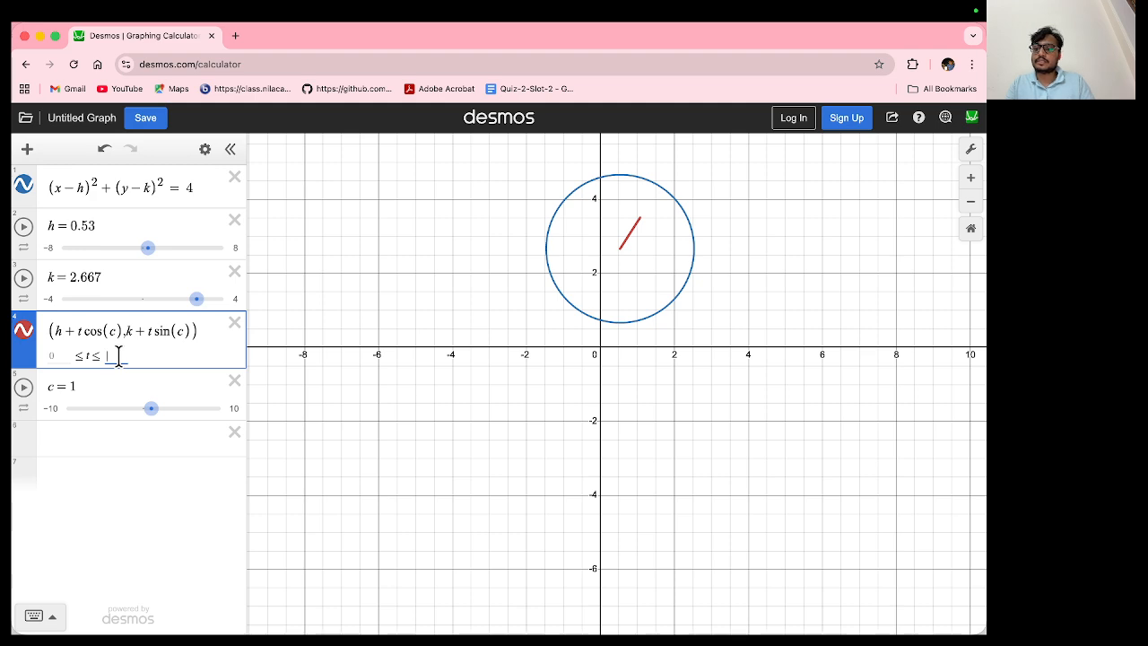
{"action": "type", "text": "2"}
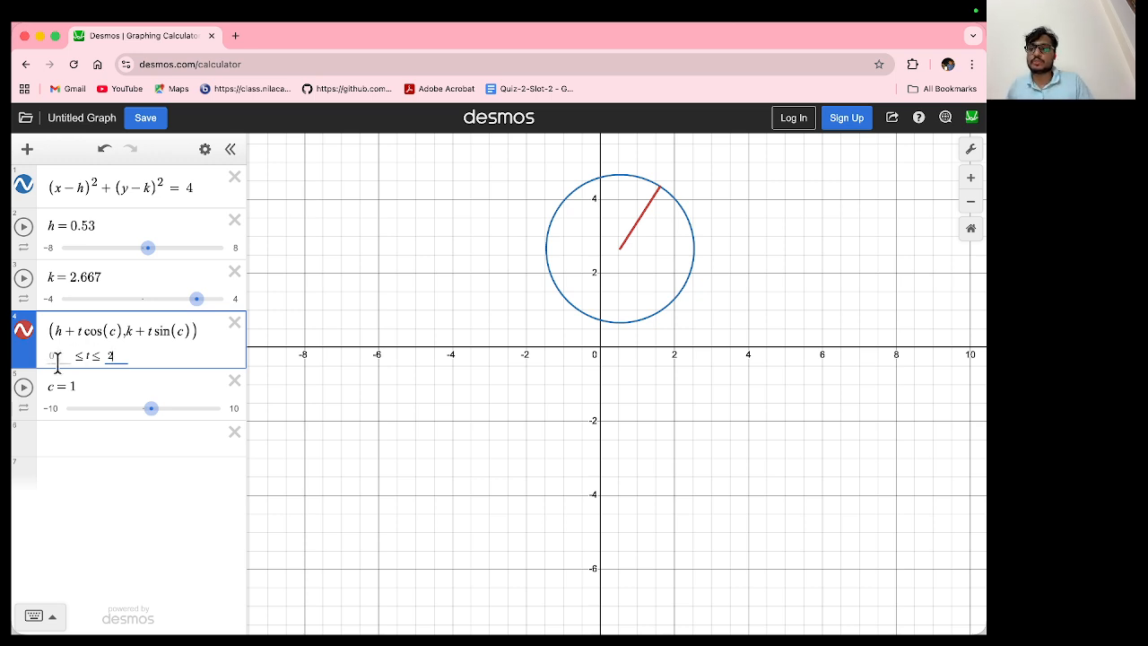
Animate c to rotate the segment, and limit the c slider to the range 1 to 10
{"action": "left_click", "coordinate": [23, 388]}
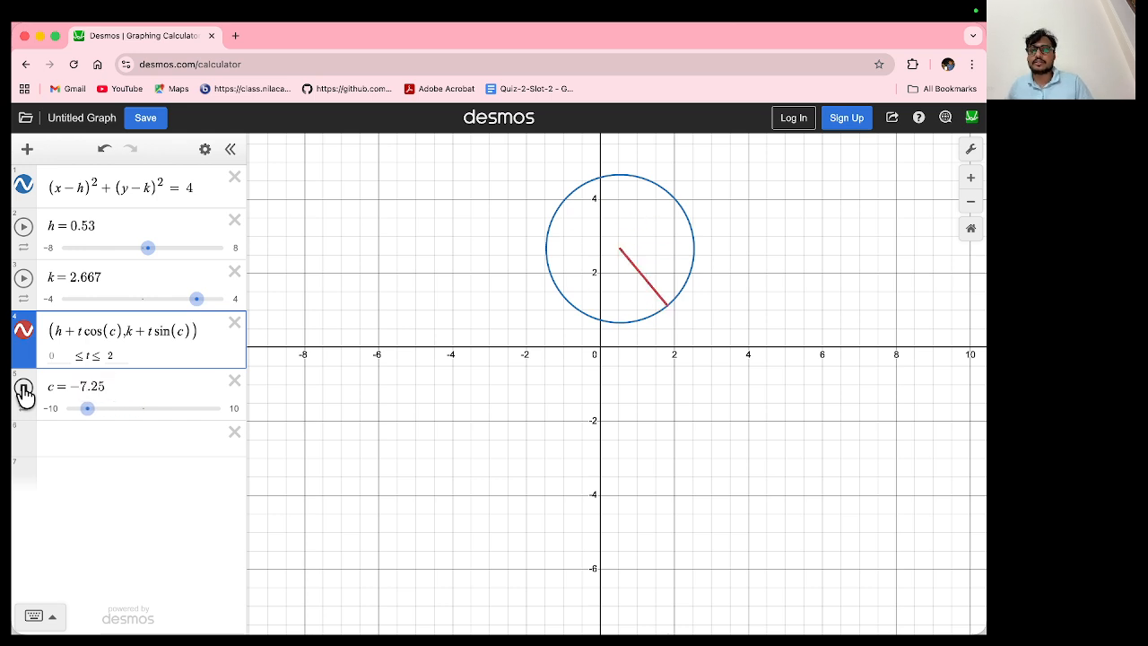
{"action": "left_click", "coordinate": [48, 407]}
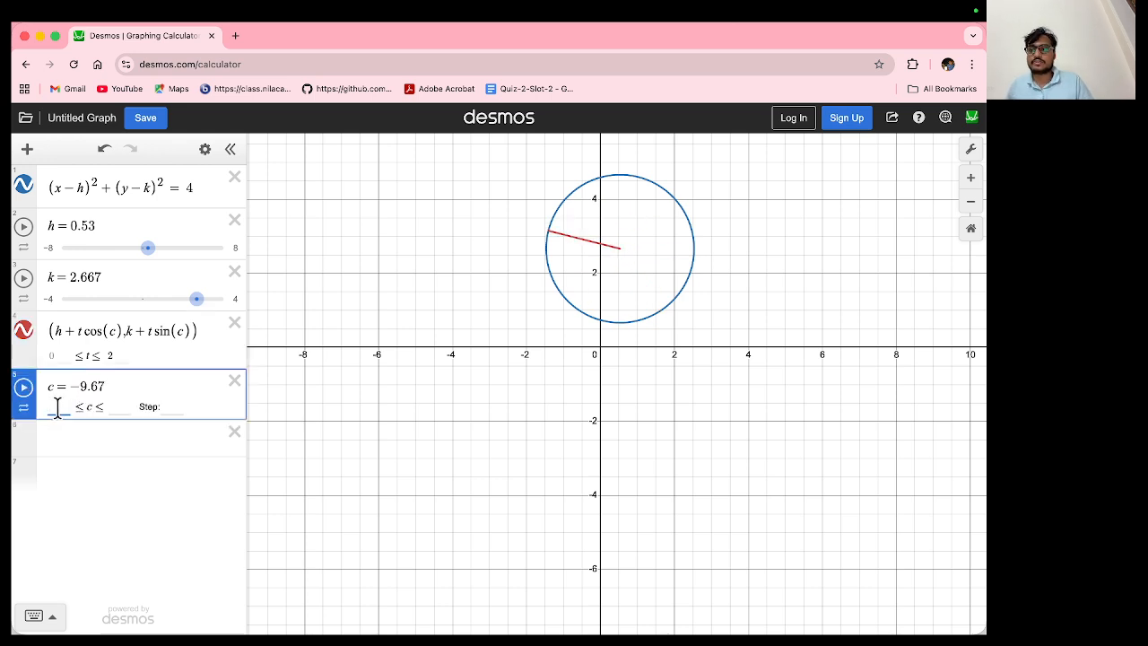
{"action": "left_click", "coordinate": [114, 407]}
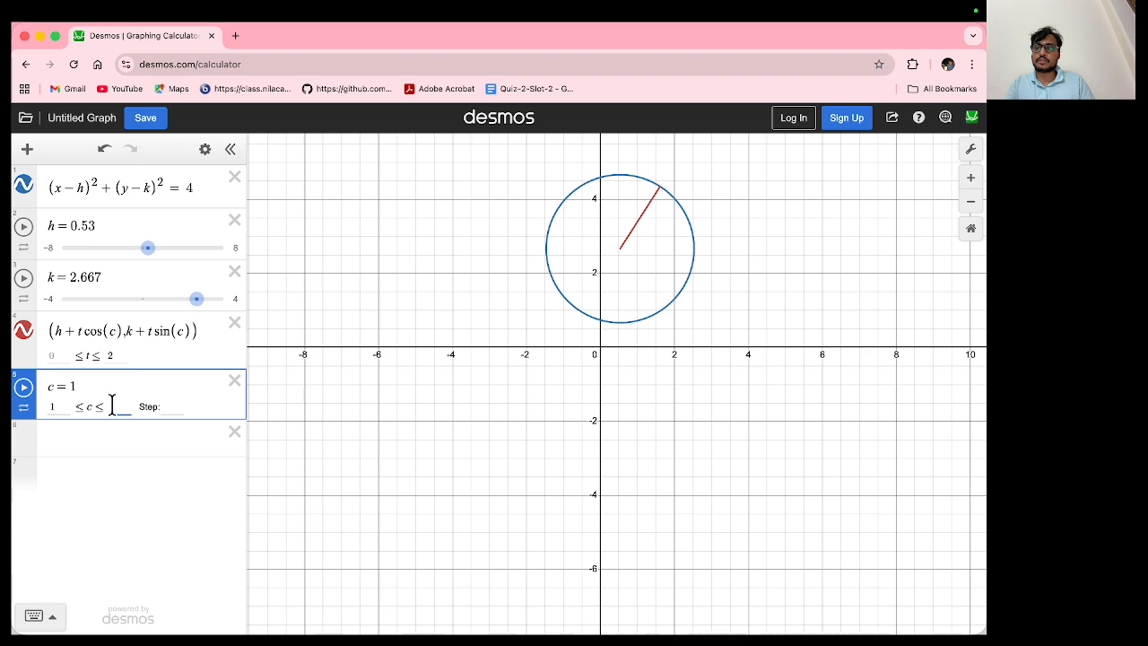
{"action": "type", "text": "10"}
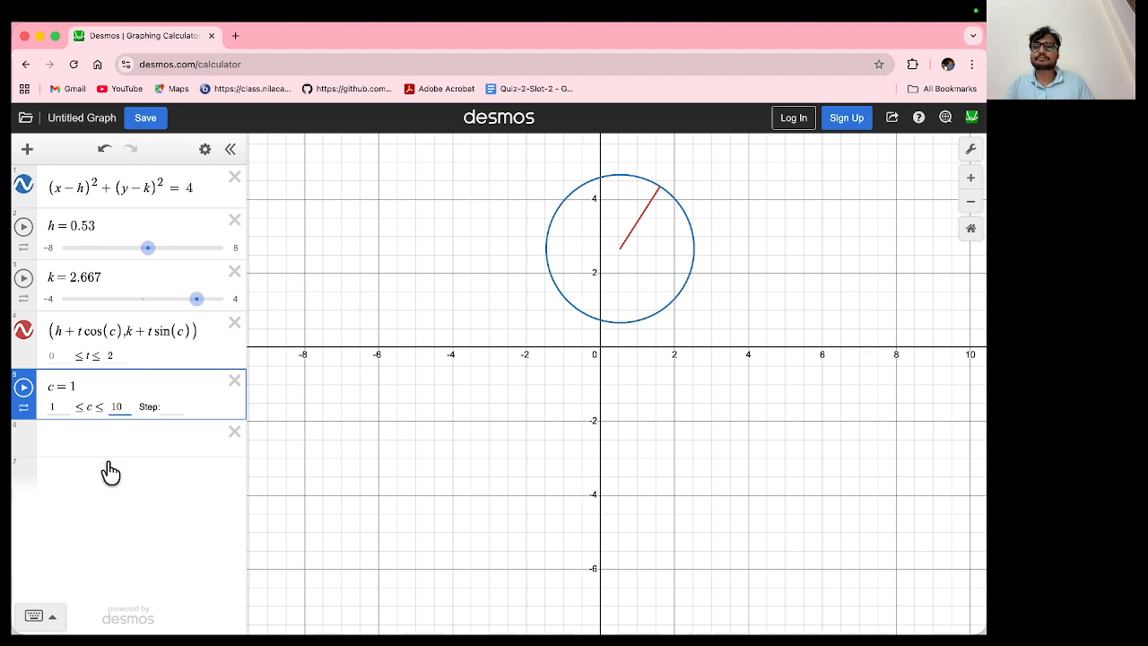
{"action": "left_click", "coordinate": [106, 473]}
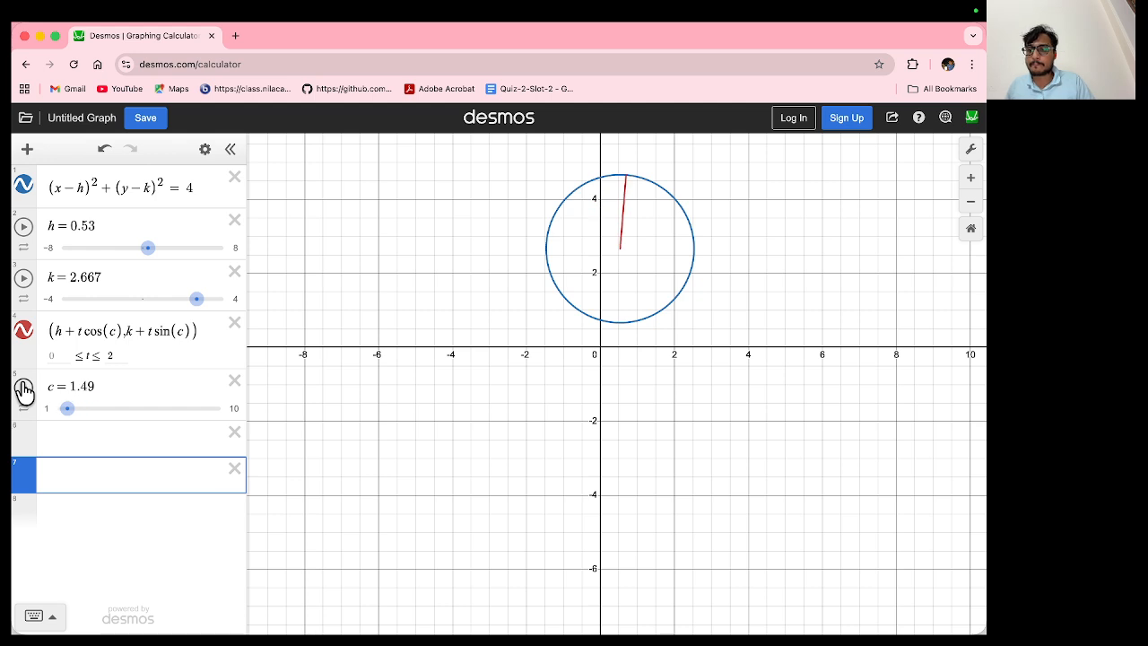
Duplicate the segment's parametric expression on the empty line below the c slider
{"action": "left_click", "coordinate": [114, 435]}
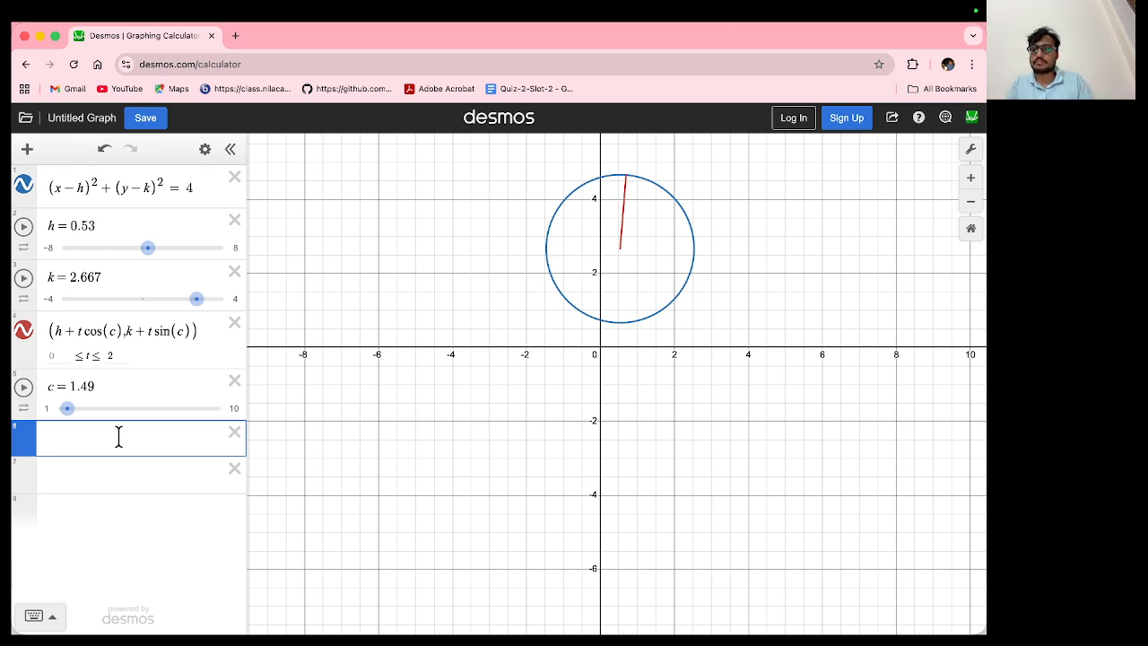
{"action": "left_click", "coordinate": [202, 330]}
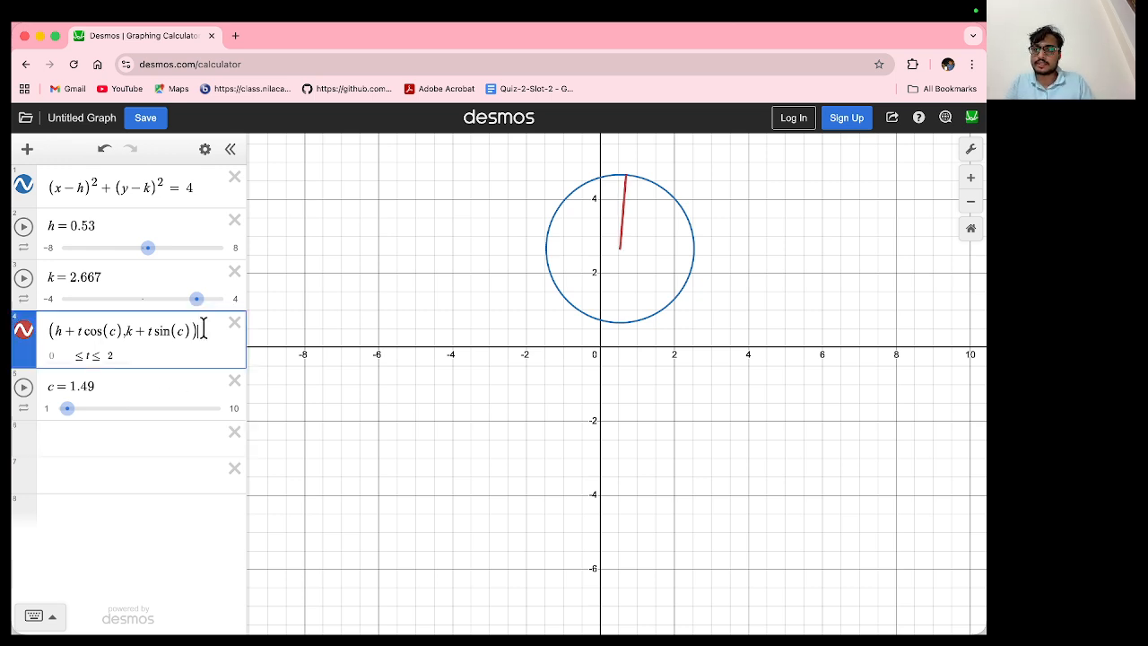
{"action": "key", "text": "super+a"}
{"action": "key", "text": "super+c"}
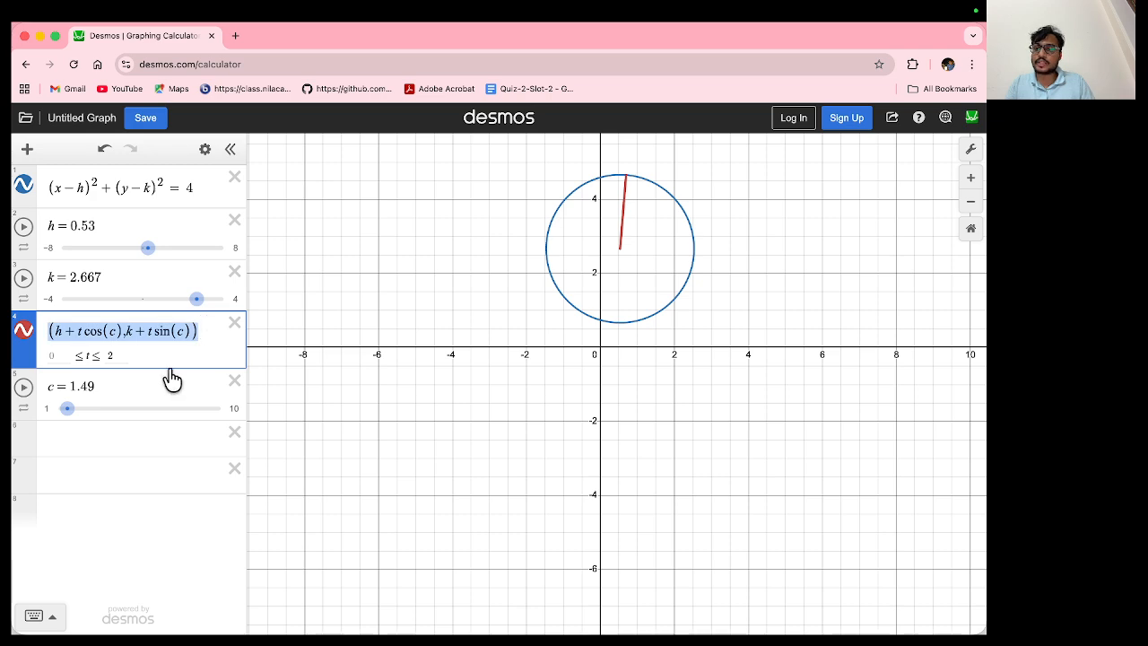
{"action": "left_click", "coordinate": [123, 438]}
{"action": "key", "text": "super+v"}
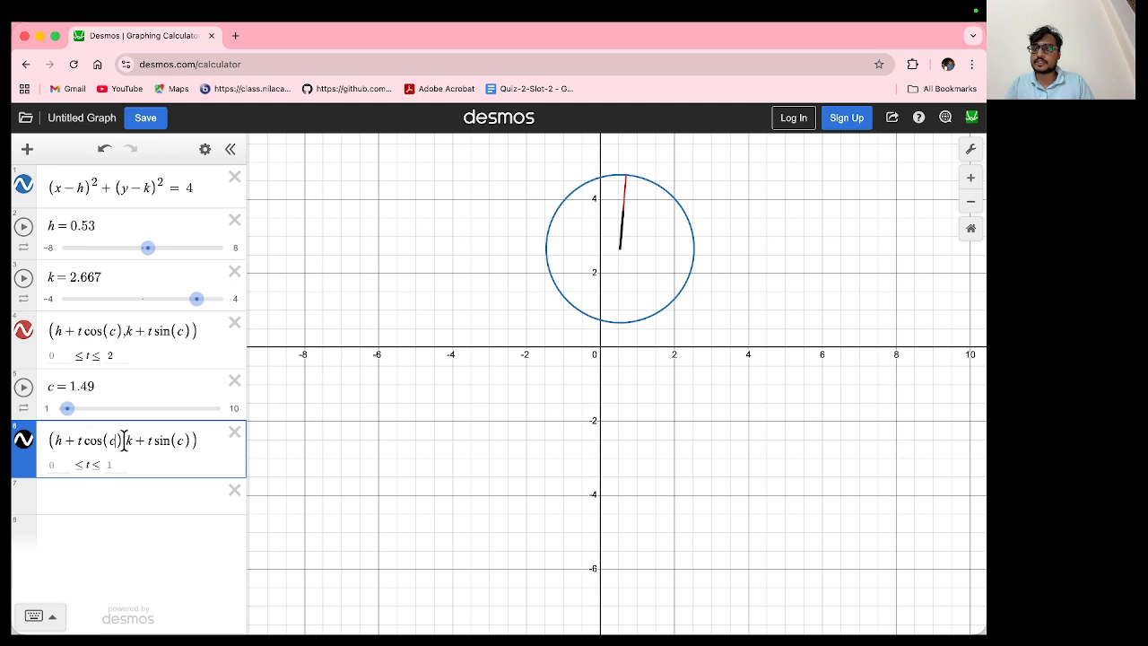
Give the duplicate angle c + 1 in both coordinates and an upper t limit of 2, and animate c briefly before stopping it
{"action": "type", "text": "+1"}
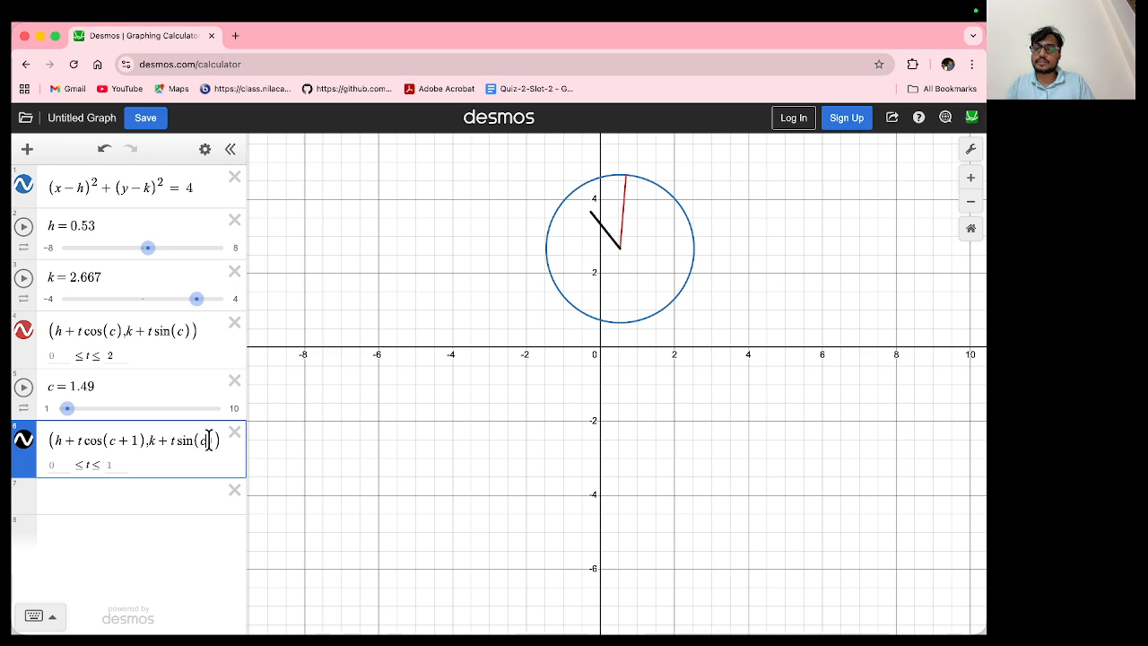
{"action": "type", "text": "+1"}
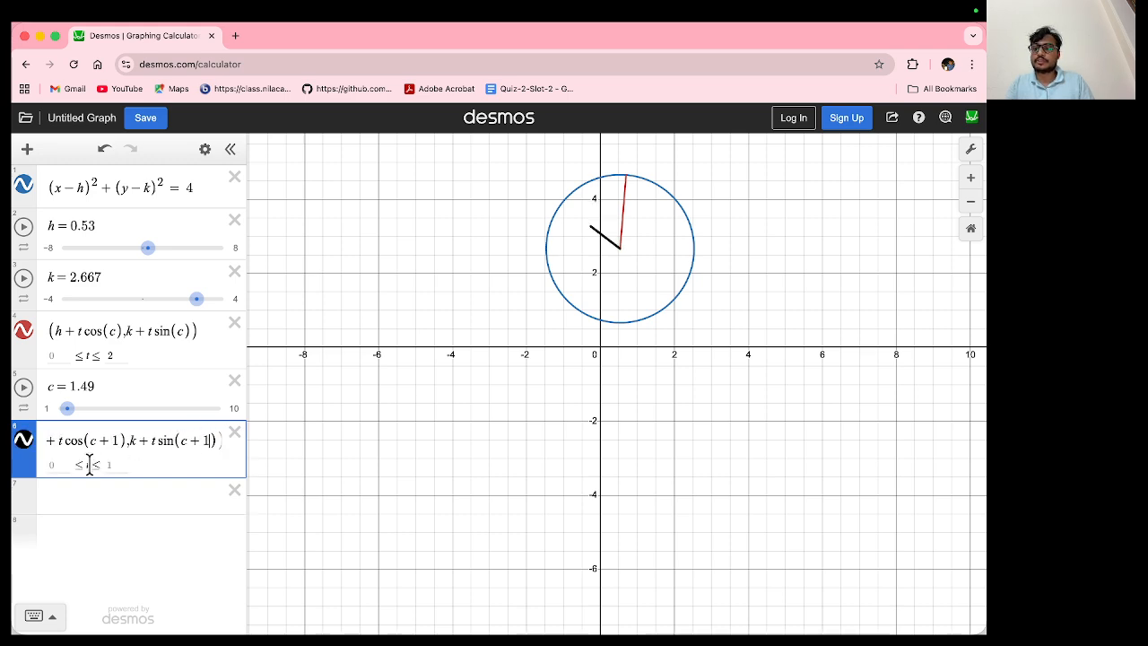
{"action": "left_click", "coordinate": [116, 464]}
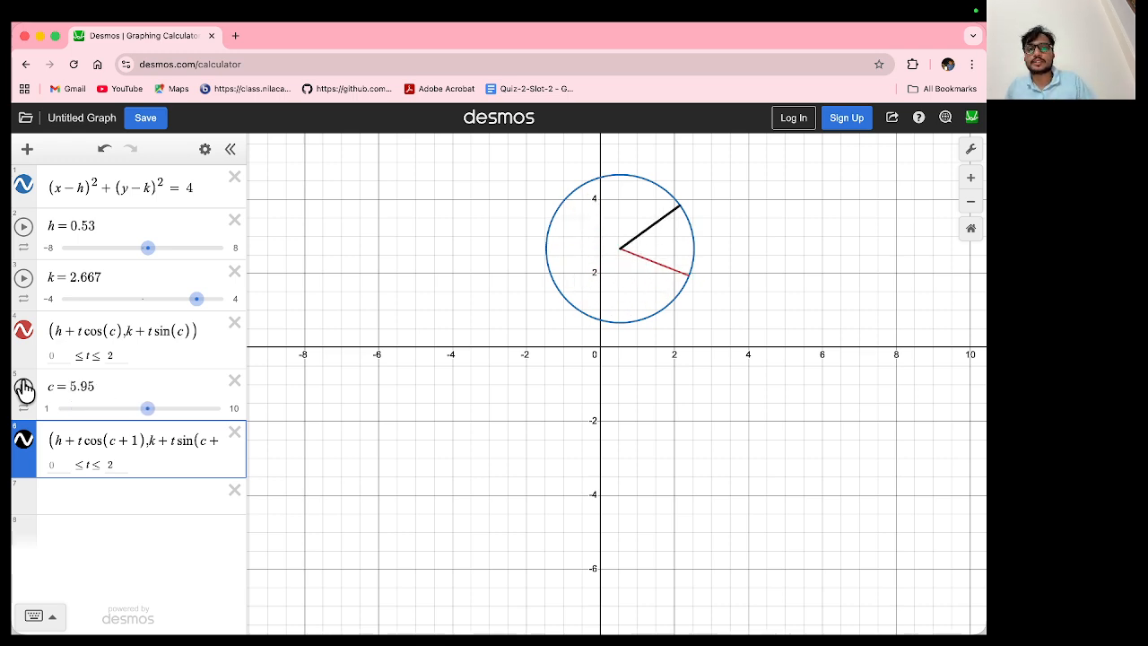
{"action": "left_click", "coordinate": [23, 387]}
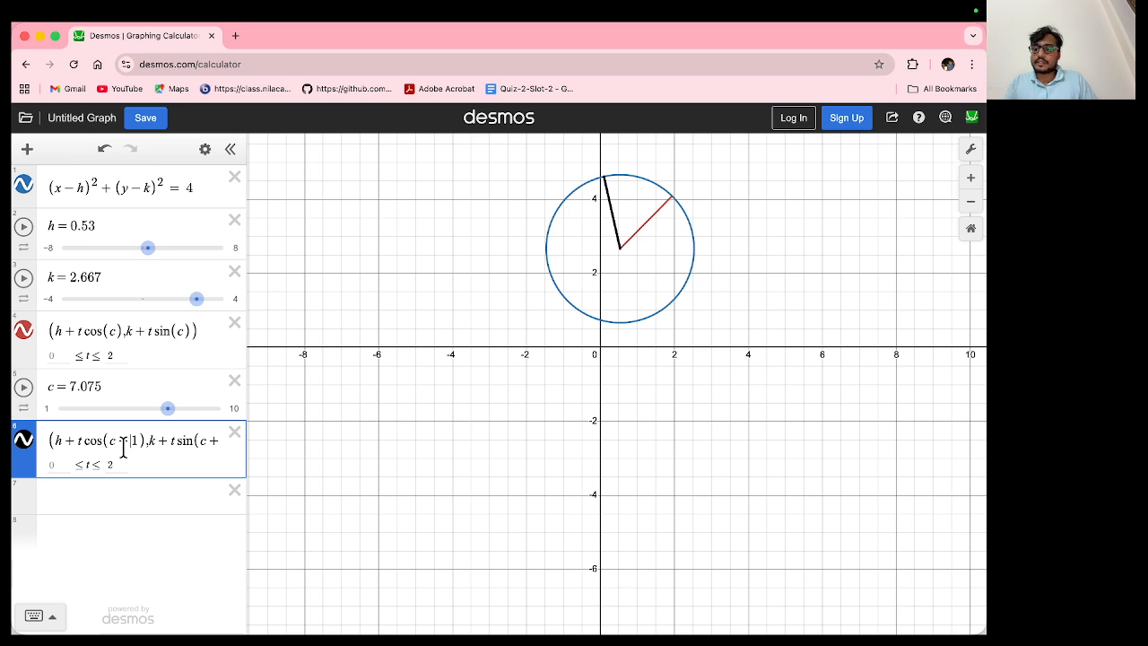
Copy the c + 1 segment expression into a new expression line directly beneath it
{"action": "key", "text": "ctrl+a"}
{"action": "key", "text": "super+c"}
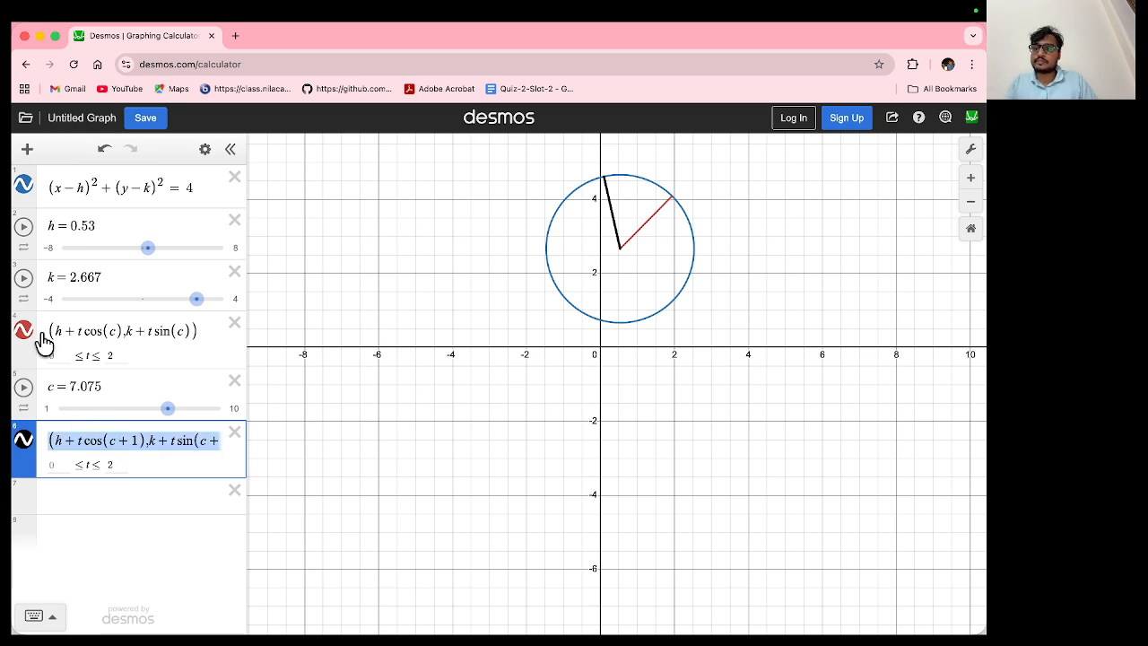
{"action": "left_click", "coordinate": [26, 150]}
{"action": "left_click", "coordinate": [67, 188]}
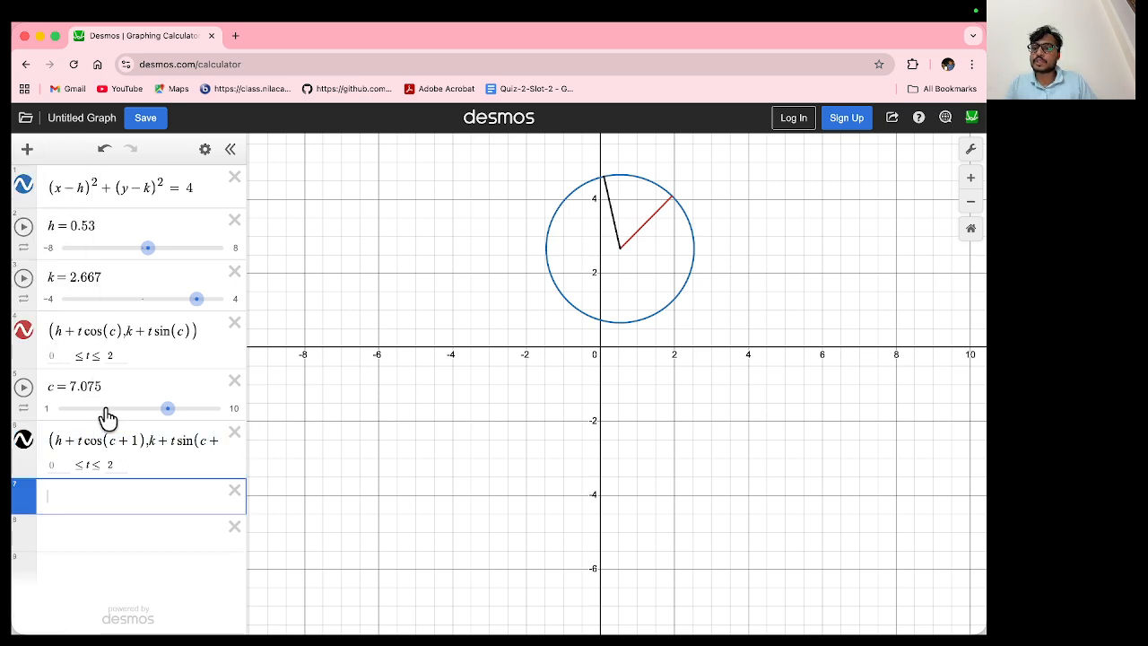
{"action": "type", "text": "(h+t cos(c+1),k+t sin(c+1))"}
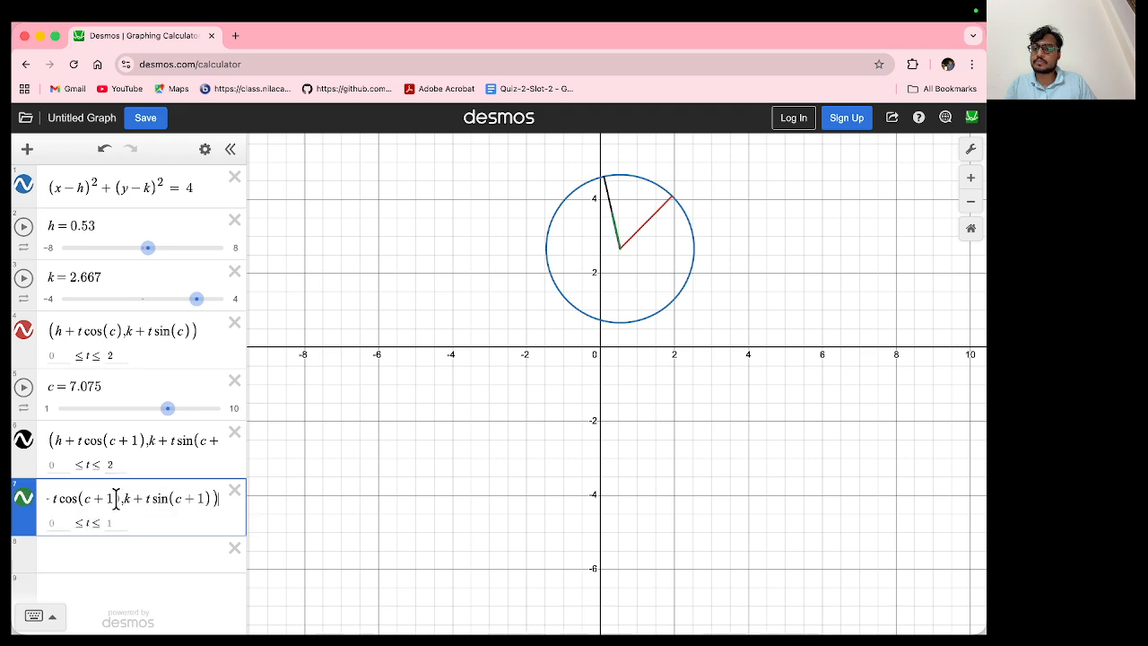
Change the green copy's angle to c + 3 in both coordinates and set its upper t limit to 2
{"action": "key", "text": "BackSpace"}
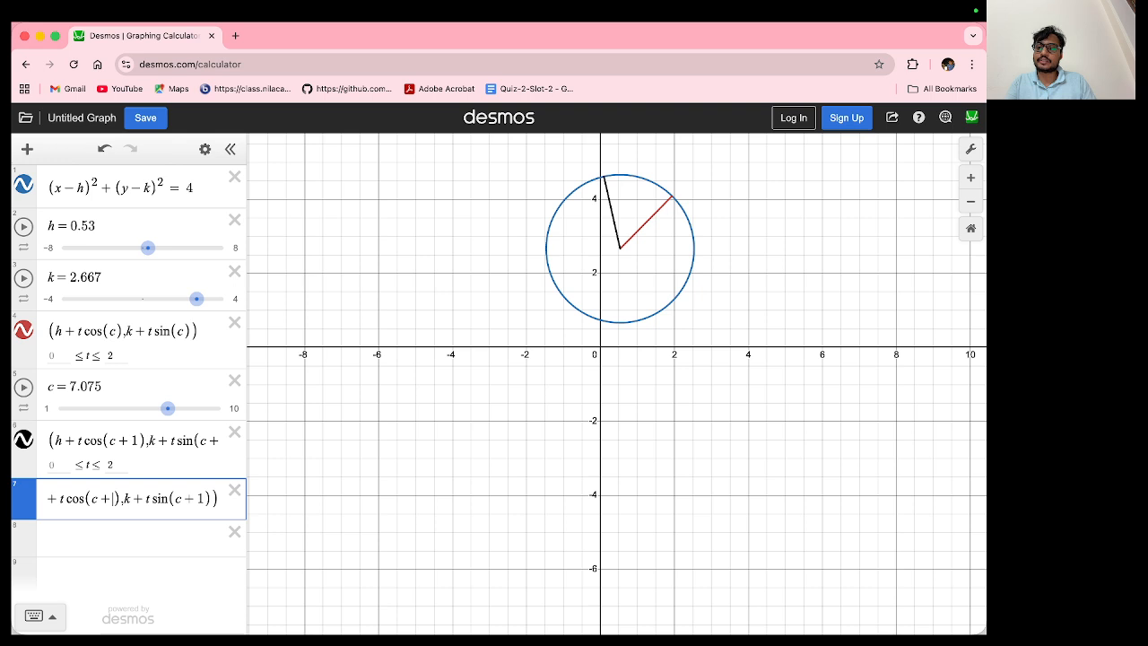
{"action": "type", "text": "3"}
{"action": "left_click", "coordinate": [211, 498]}
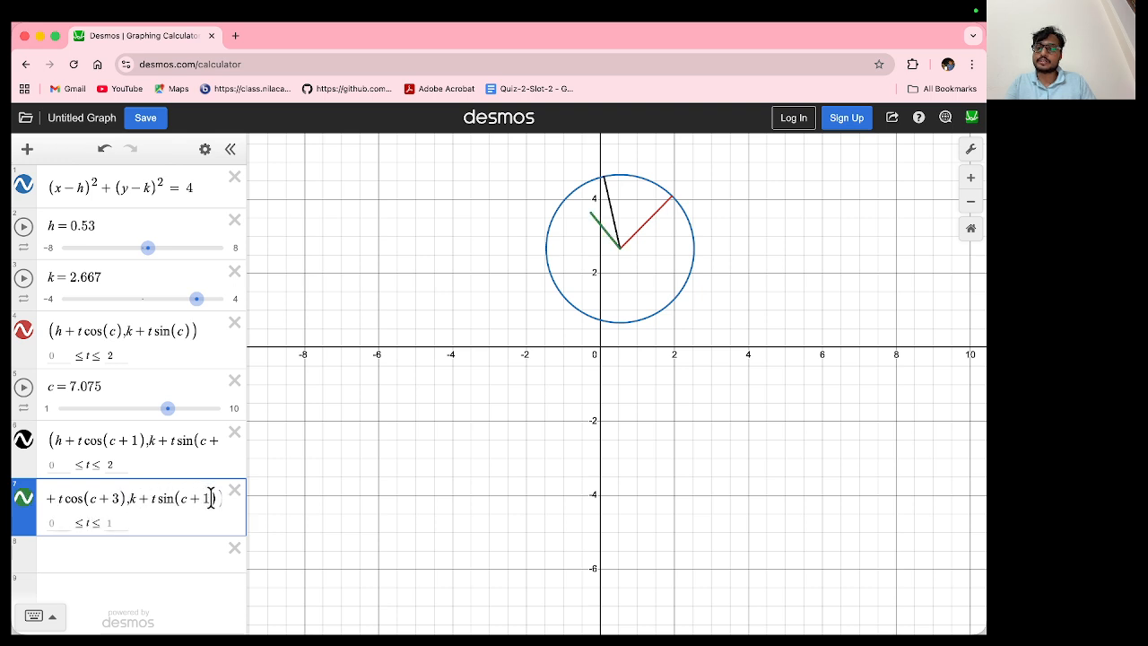
{"action": "key", "text": "BackSpace"}
{"action": "type", "text": "3"}
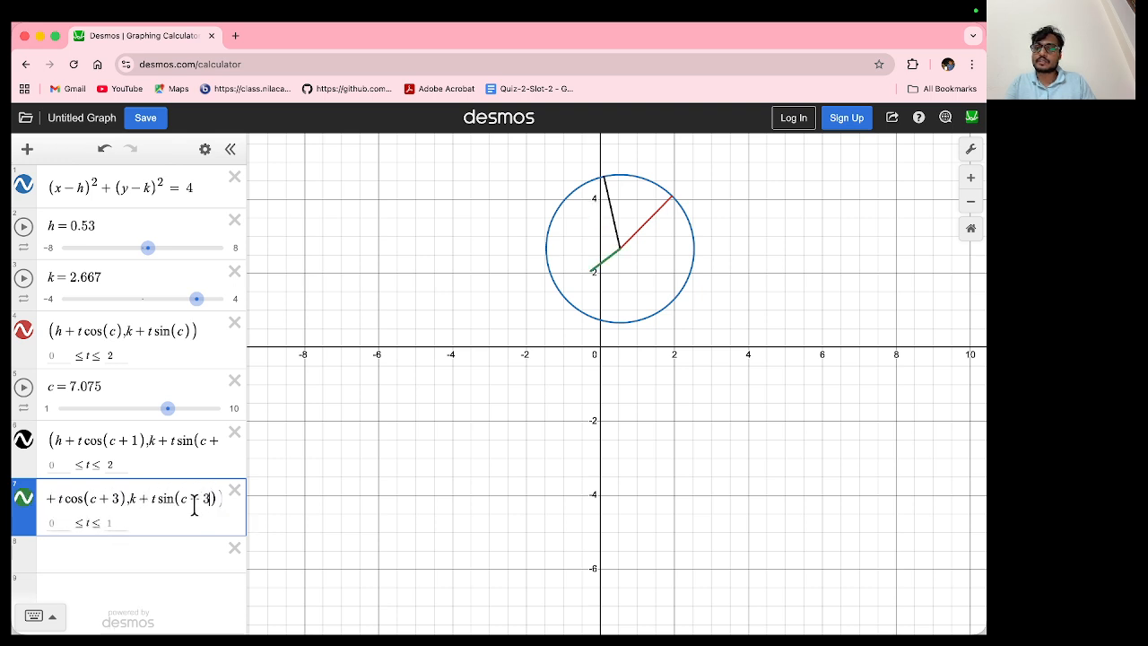
{"action": "left_click", "coordinate": [115, 521]}
{"action": "key", "text": "BackSpace"}
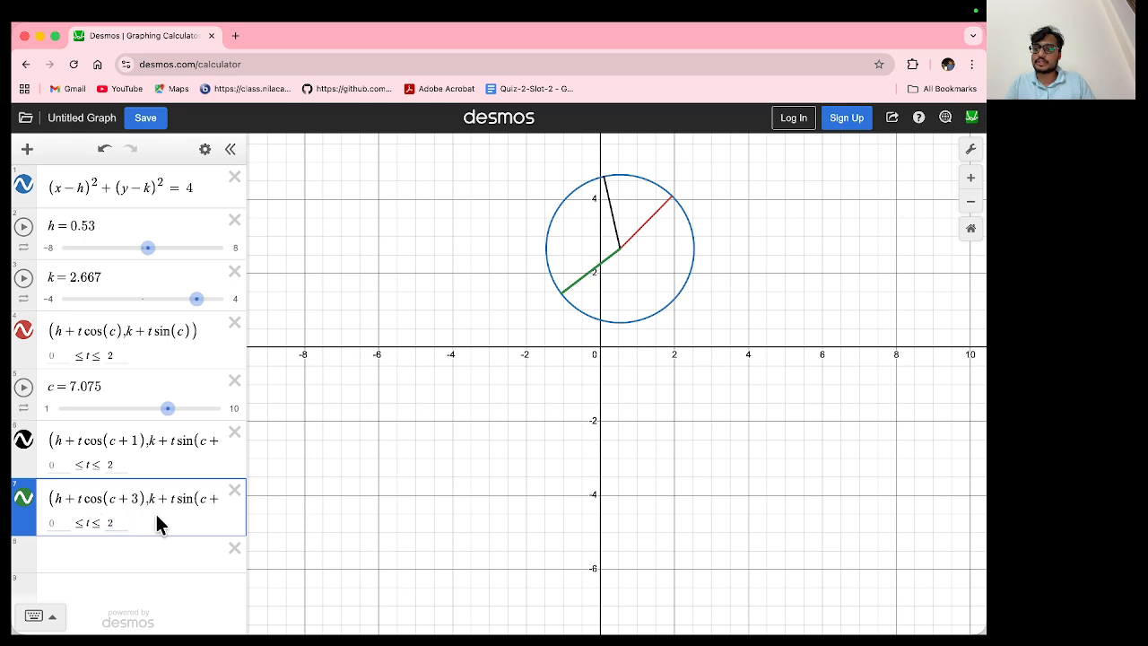
Add a new expression below the c + 3 segment and paste the copied c + 1 segment into it
{"action": "left_click", "coordinate": [28, 150]}
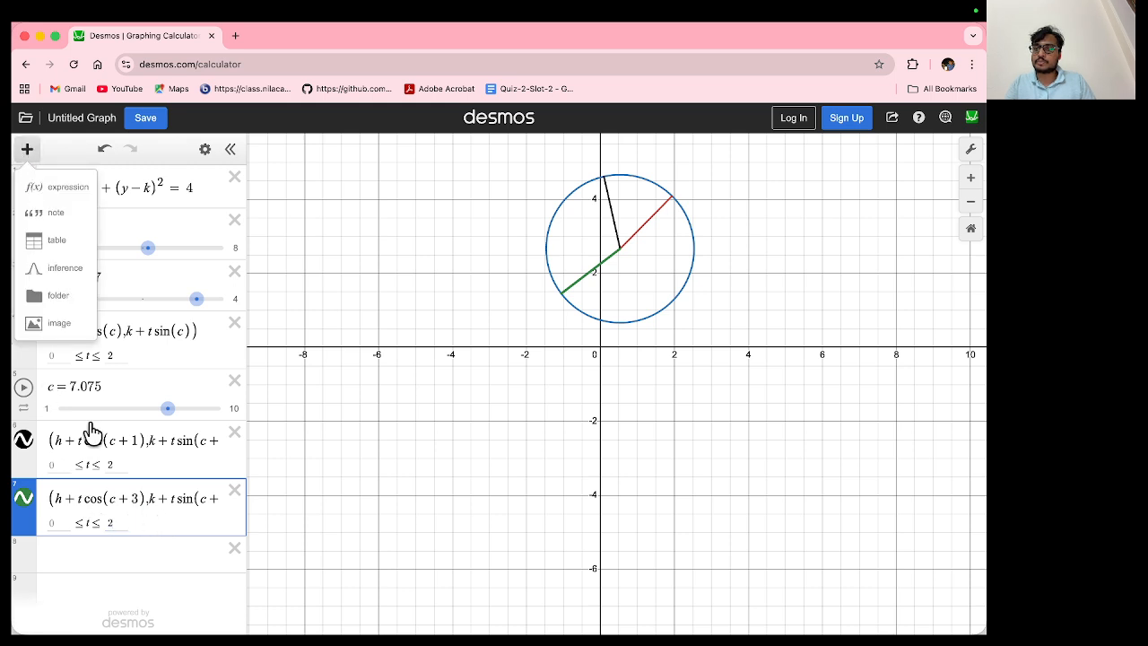
{"action": "left_click", "coordinate": [63, 187]}
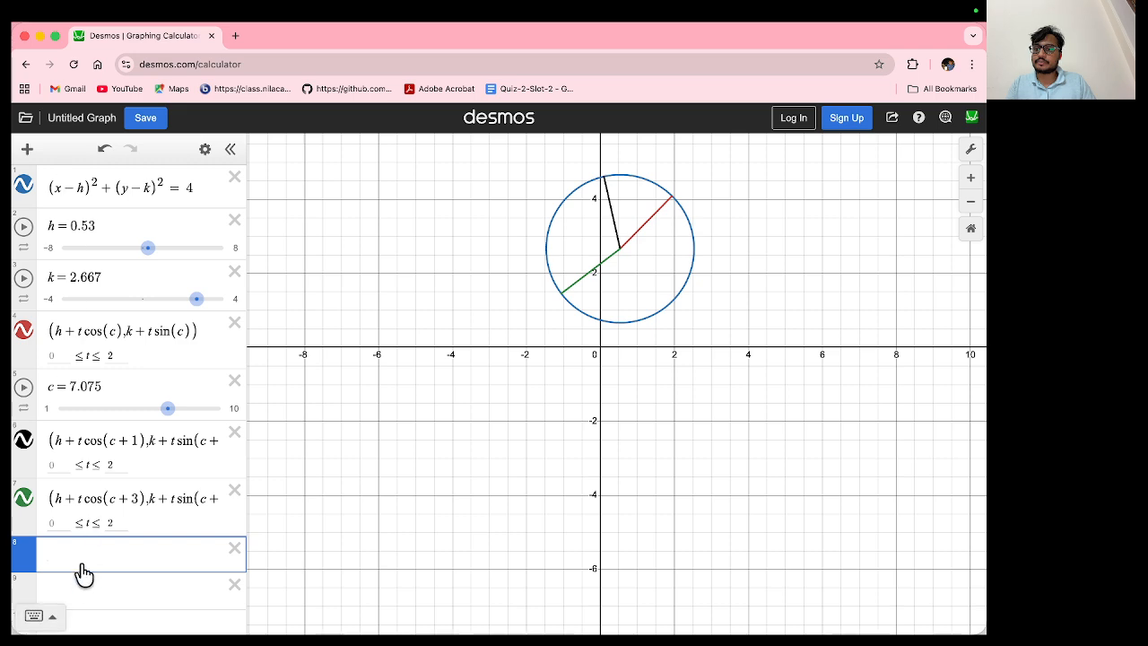
{"action": "key", "text": "super+v"}
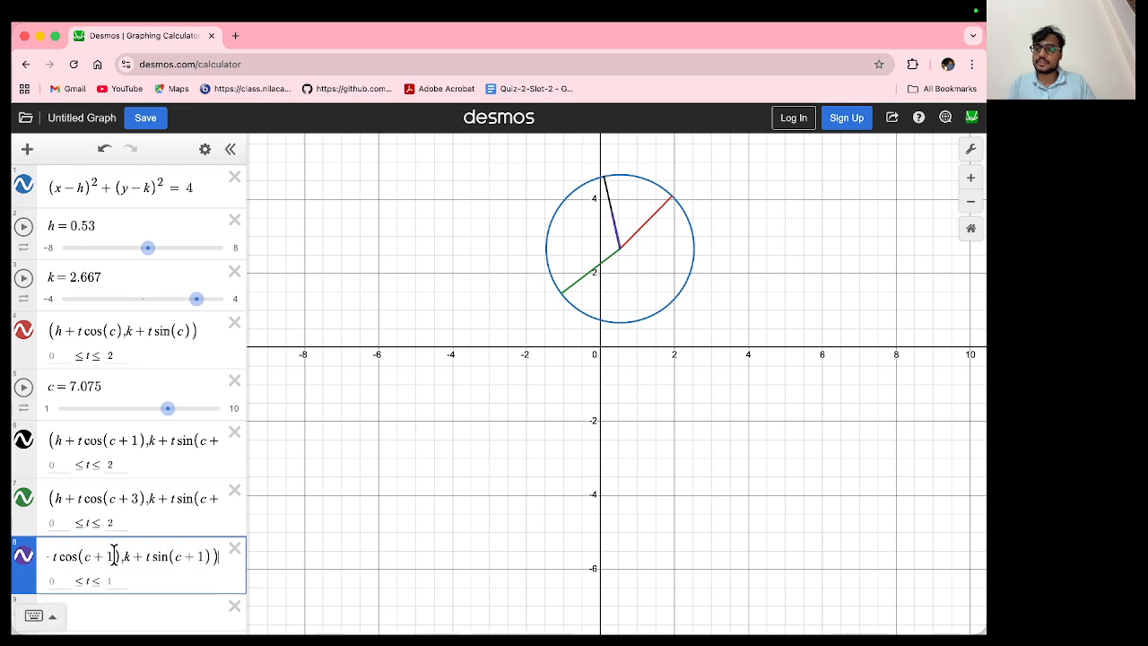
Change the purple copy's angle to c + 2 in both coordinates and set its upper t limit to 2
{"action": "key", "text": "BackSpace"}
{"action": "type", "text": "2"}
{"action": "left_click", "coordinate": [206, 556]}
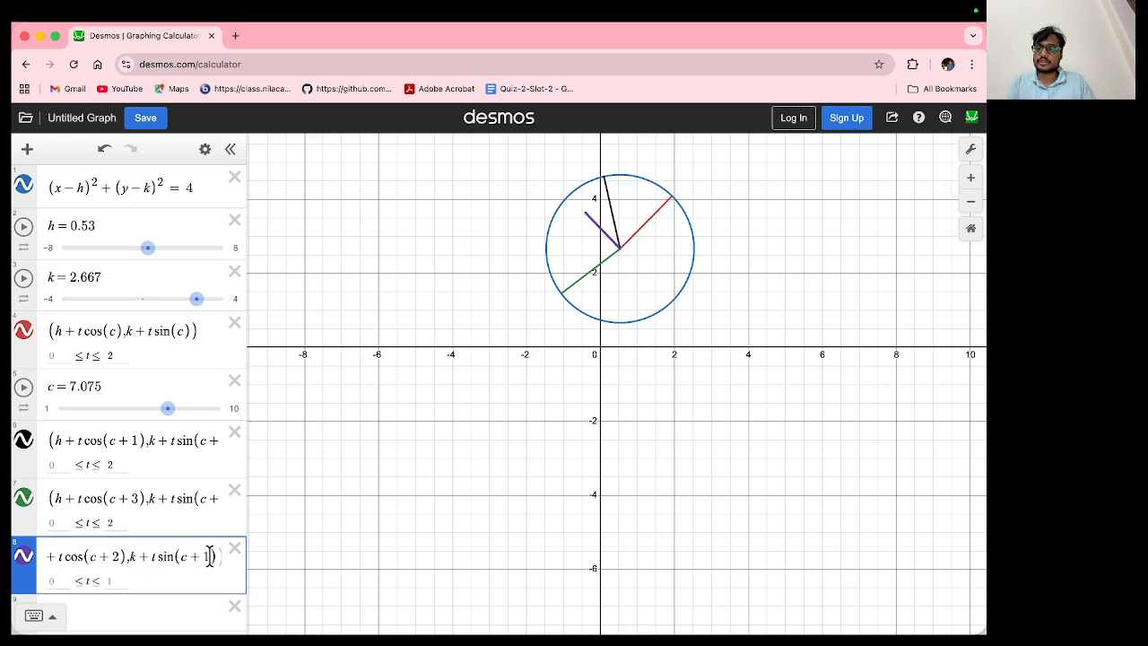
{"action": "key", "text": "BackSpace"}
{"action": "type", "text": "2"}
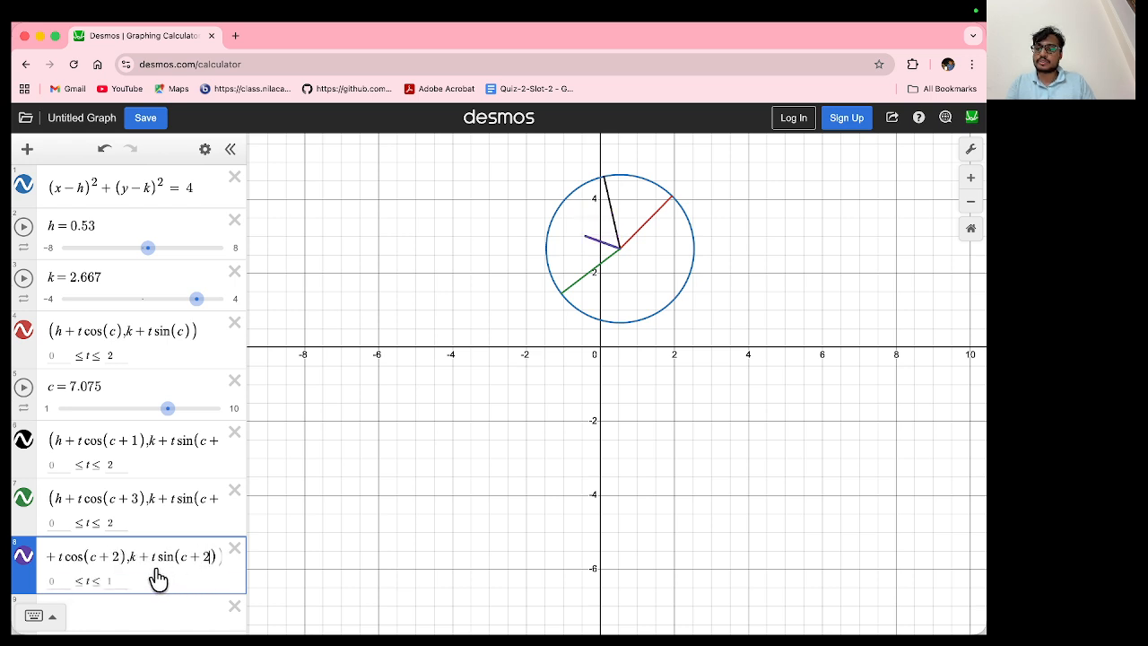
{"action": "left_click", "coordinate": [115, 579]}
{"action": "key", "text": "BackSpace"}
{"action": "type", "text": "2"}
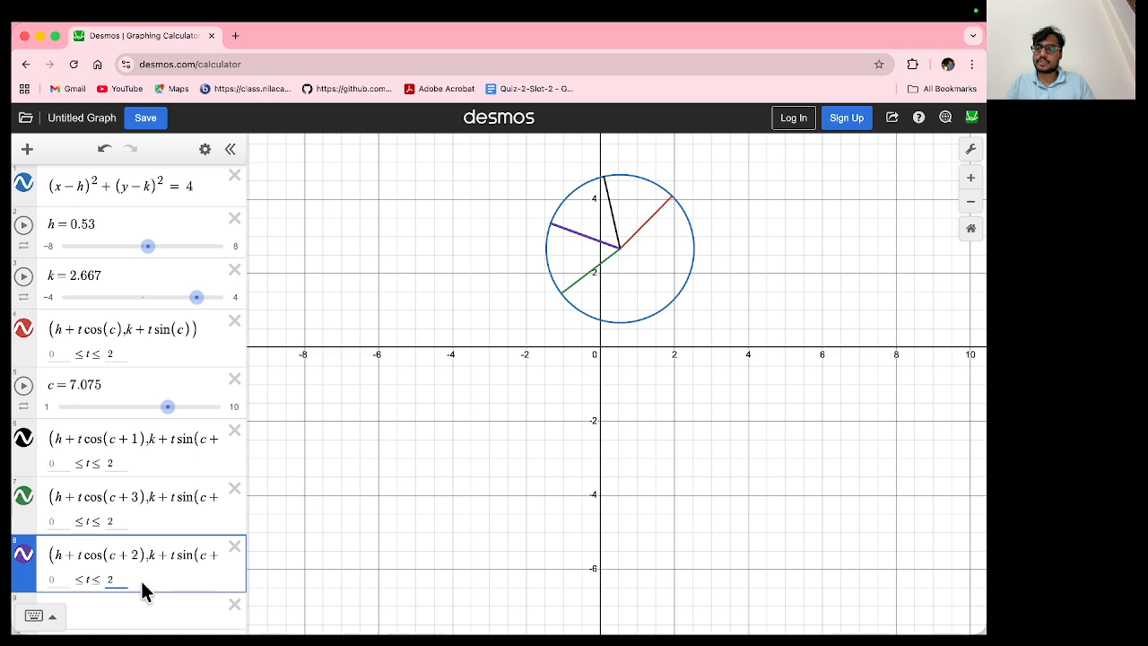
{"action": "scroll", "coordinate": [141, 583], "scroll_direction": "down", "scroll_amount": 1}
{"action": "left_click", "coordinate": [153, 557]}
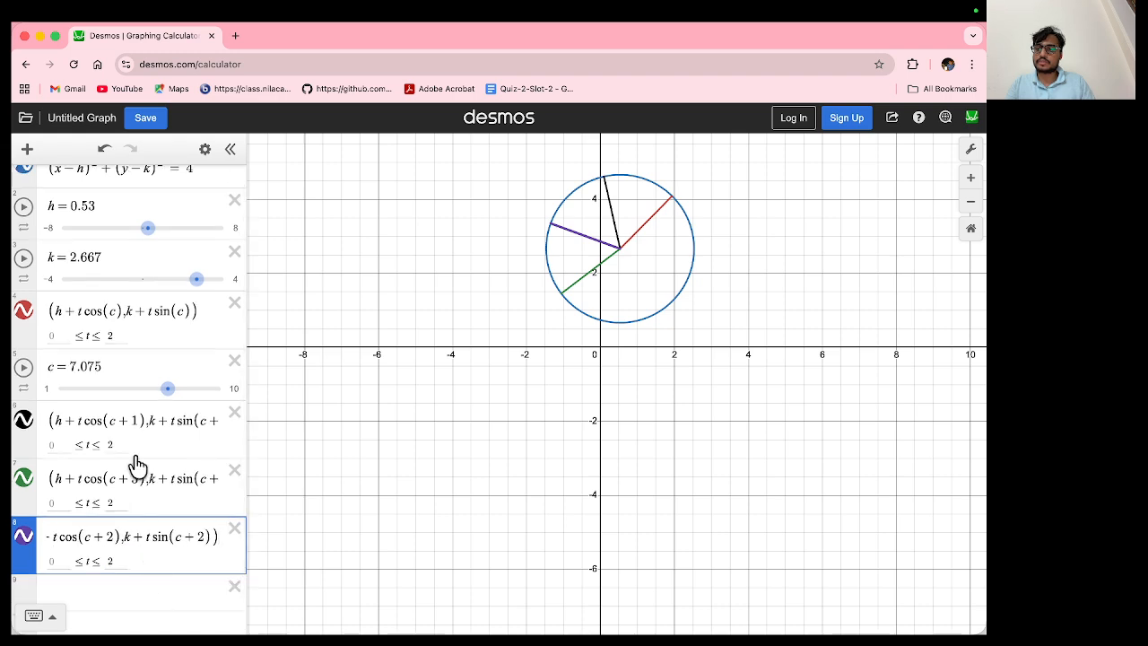
Add a new expression below the c + 2 segment containing another copy of (h + t cos(c + 1), k + t sin(c + 1))
{"action": "left_click", "coordinate": [27, 149]}
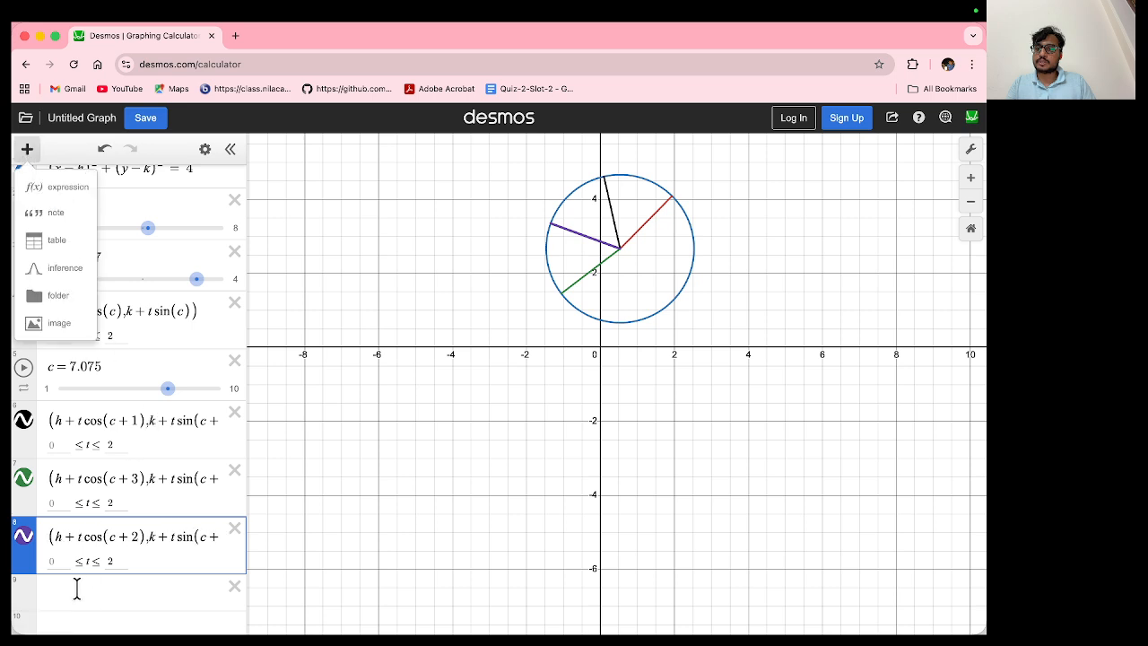
{"action": "left_click", "coordinate": [27, 190]}
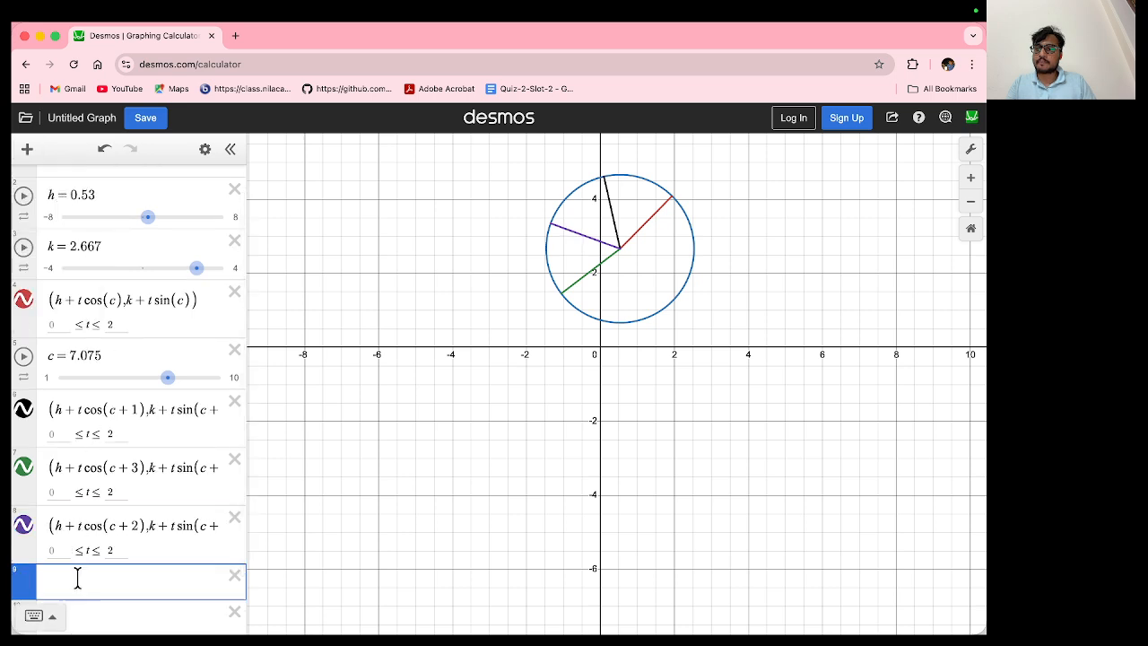
{"action": "type", "text": "(h+t cos(c+1),k+t sin(c+1))"}
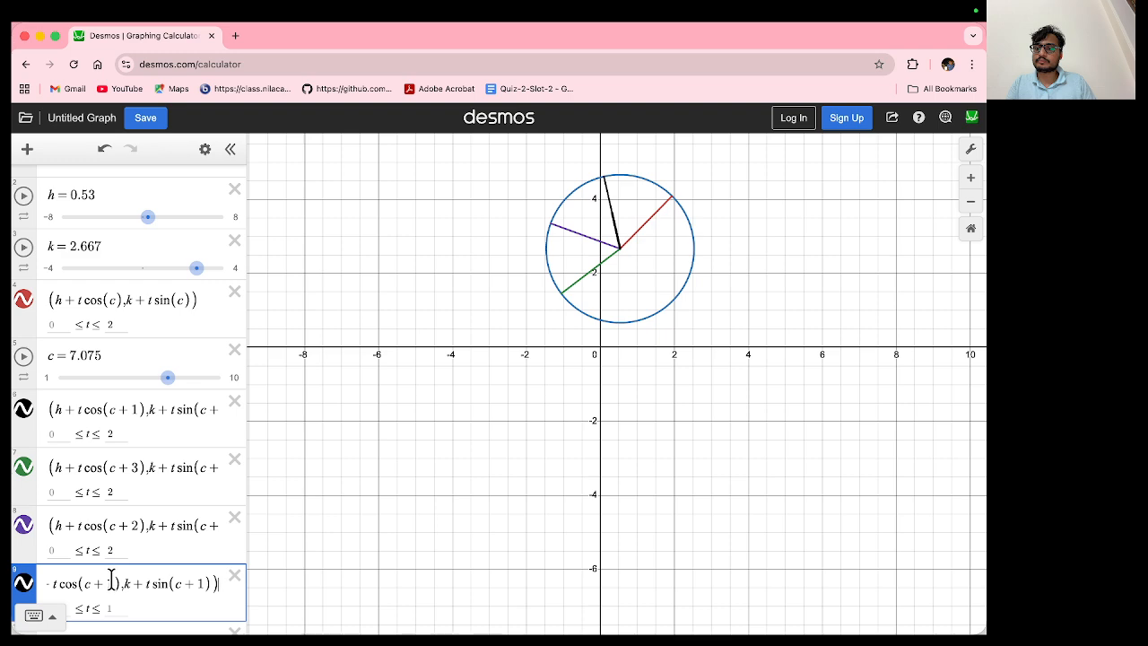
Change the newest copy's angle to c + 4 in both coordinates and set its upper t limit to 2
{"action": "key", "text": "BackSpace"}
{"action": "type", "text": "4"}
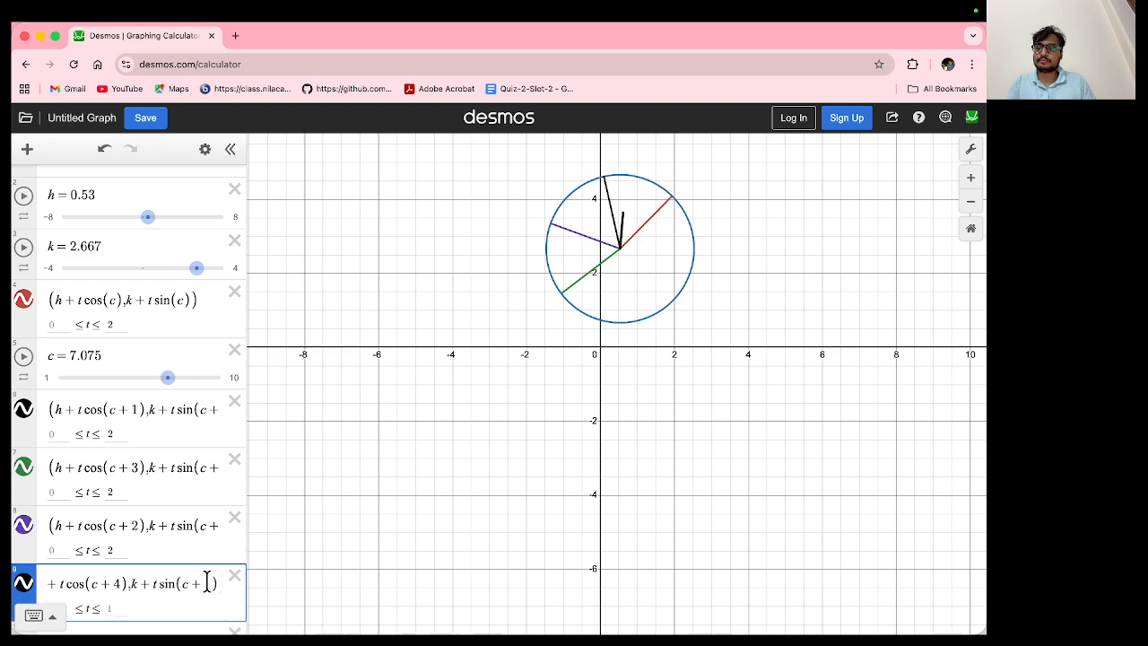
{"action": "key", "text": "BackSpace"}
{"action": "type", "text": "4"}
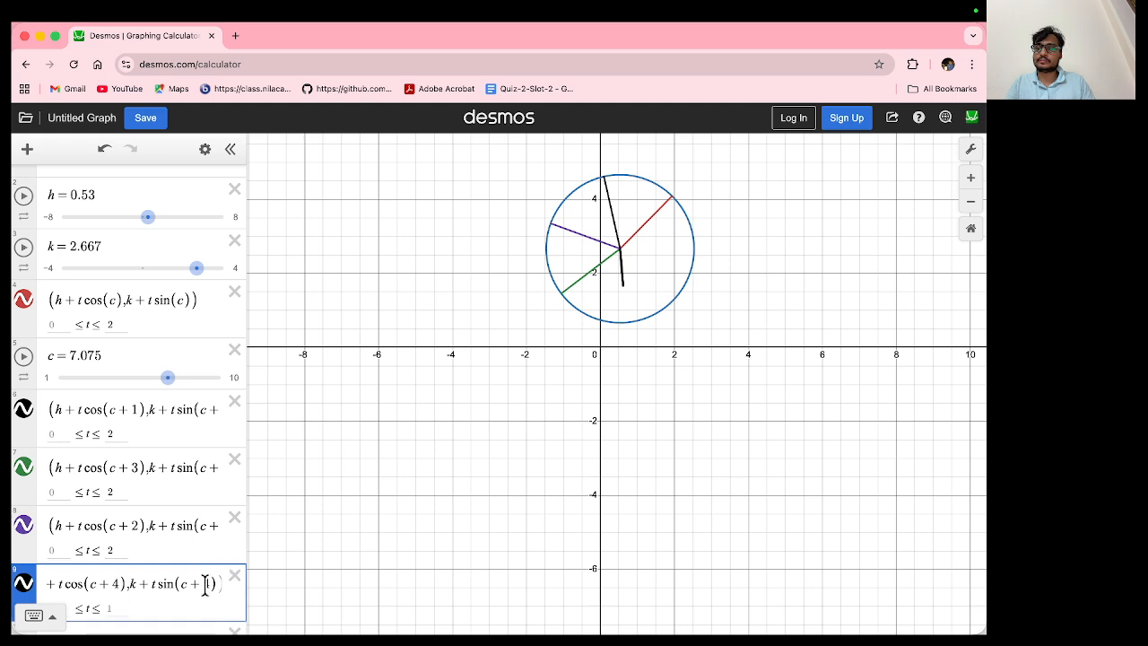
{"action": "left_click", "coordinate": [120, 610]}
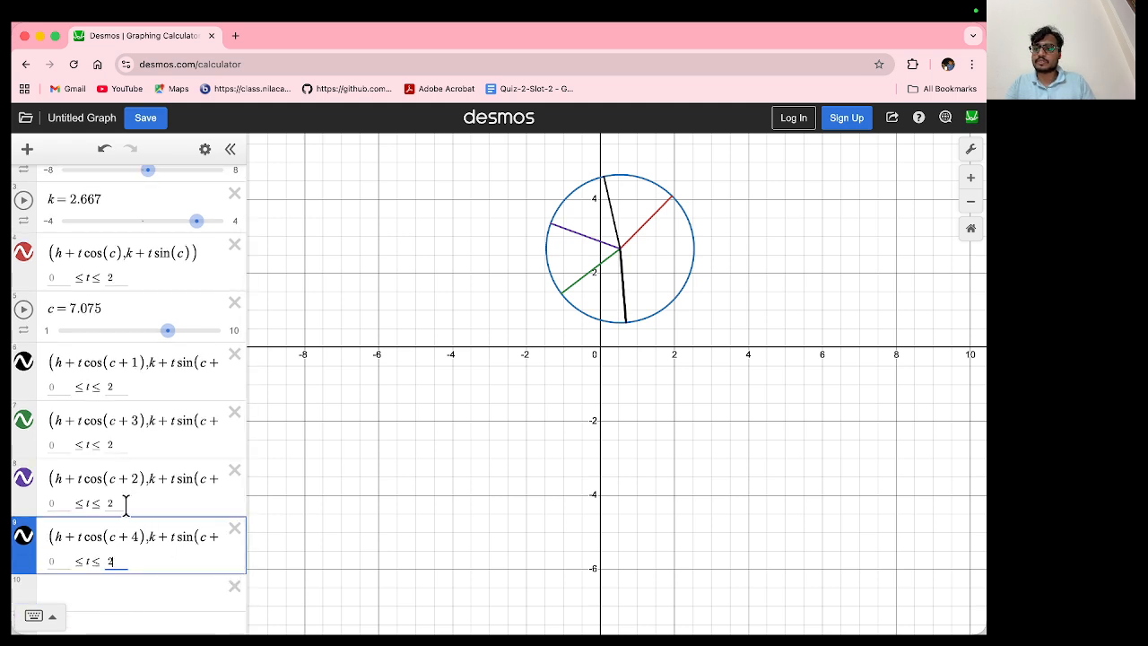
Add a new expression below the c + 4 segment containing another copy of (h + t cos(c + 1), k + t sin(c + 1))
{"action": "left_click", "coordinate": [26, 149]}
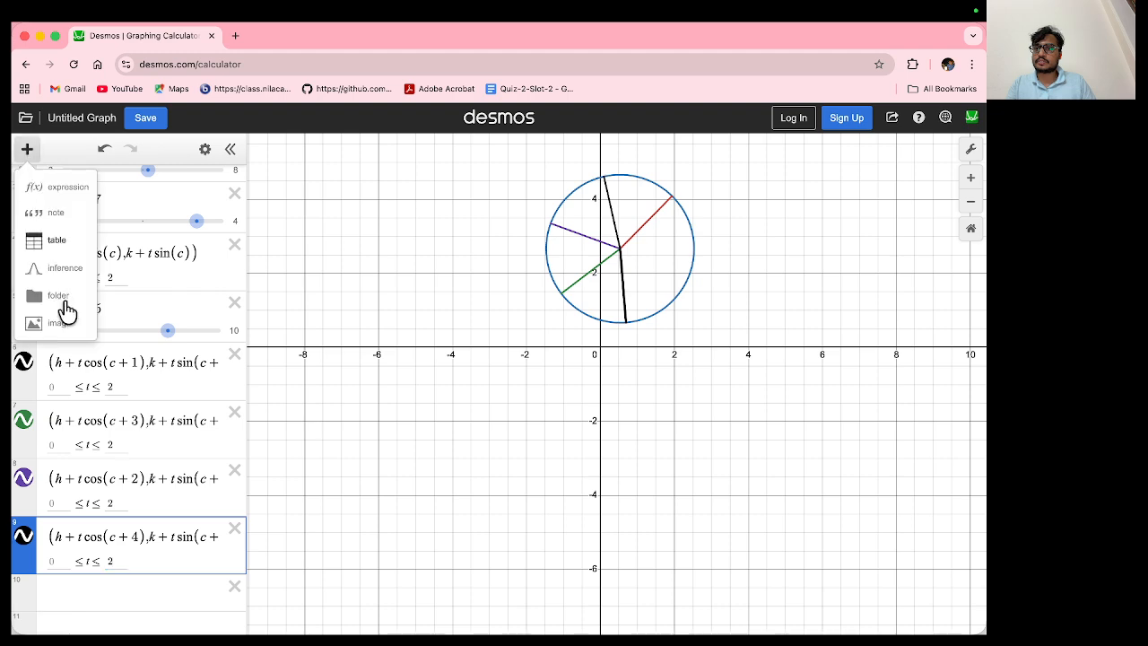
{"action": "left_click", "coordinate": [58, 187]}
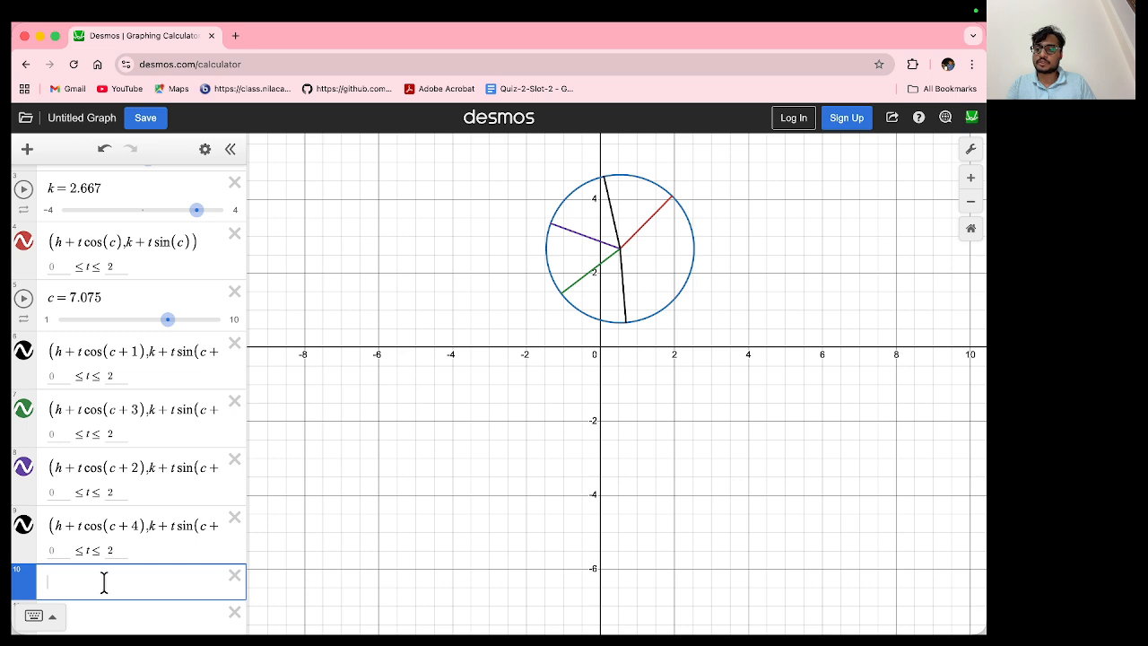
{"action": "type", "text": "(h+tcos(c+1),k+tsin(c+1))"}
Change the last copy's angle to c + 5 in both coordinates and set its upper t limit to 2
{"action": "key", "text": "BackSpace"}
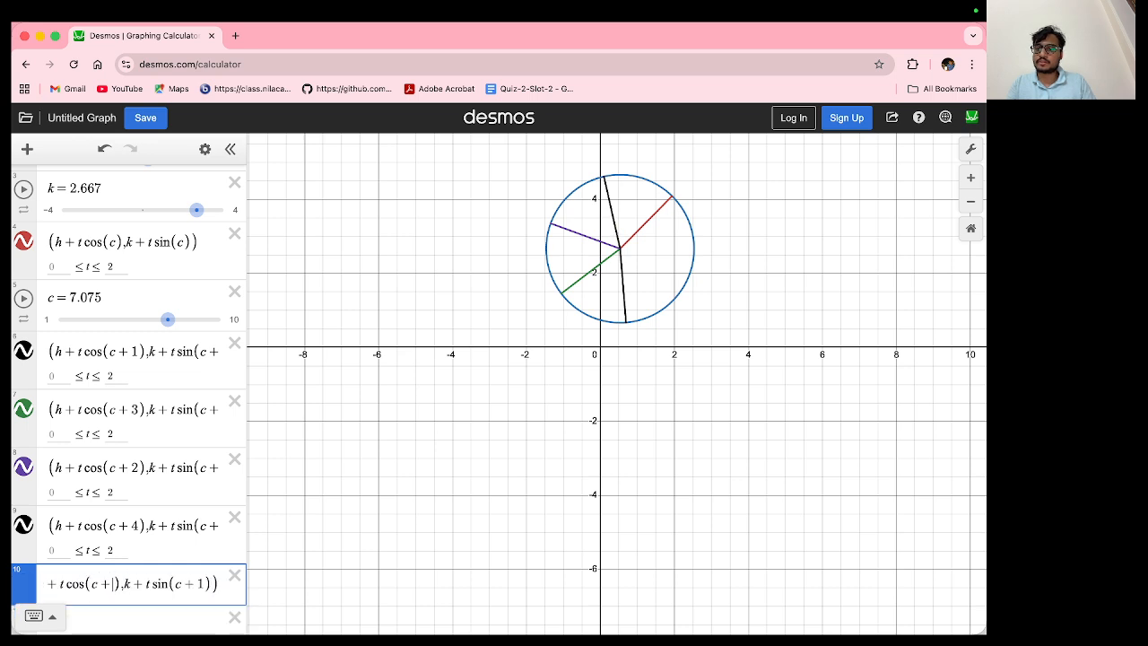
{"action": "type", "text": "5"}
{"action": "left_click", "coordinate": [210, 579]}
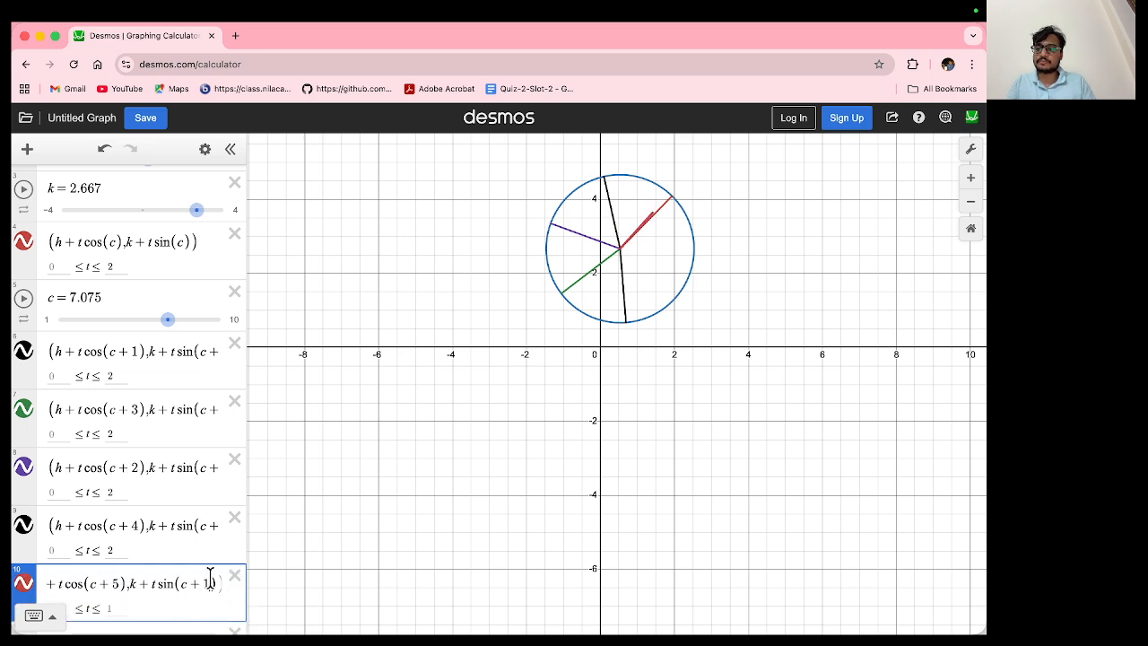
{"action": "key", "text": "BackSpace"}
{"action": "type", "text": "5"}
{"action": "left_click", "coordinate": [113, 608]}
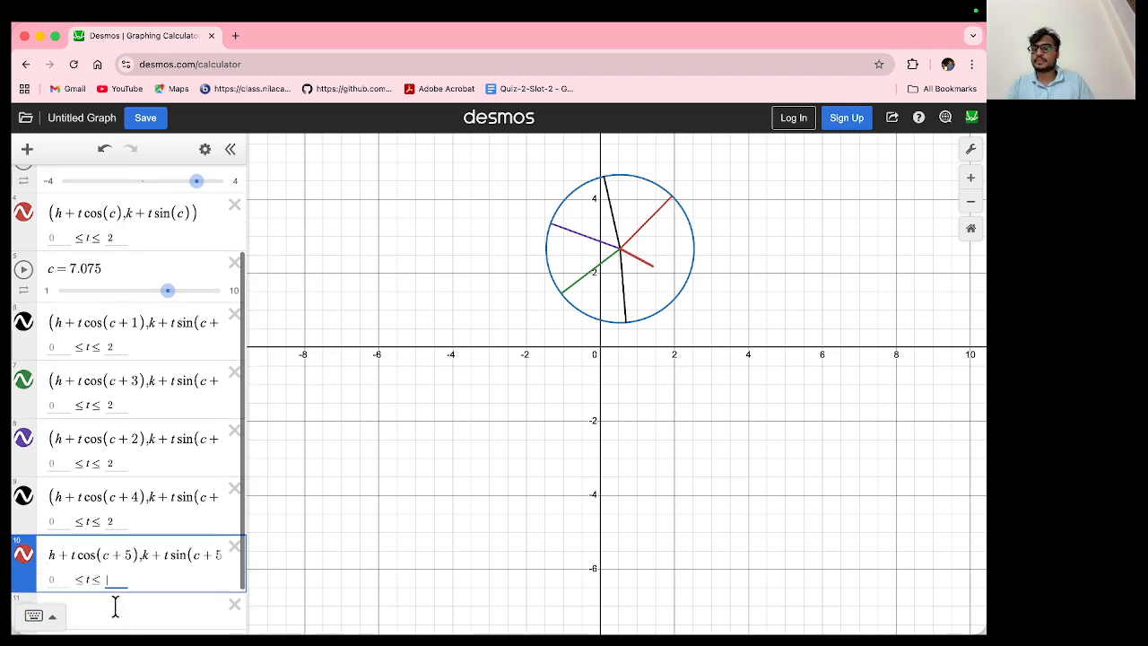
{"action": "type", "text": "2"}
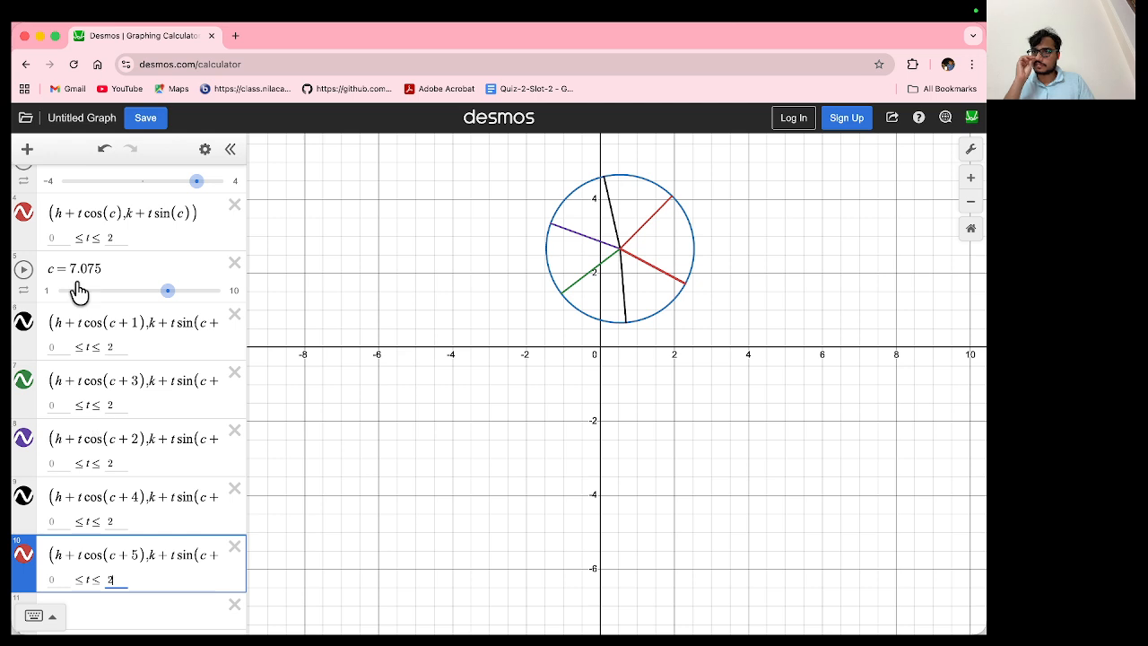
{"action": "left_click", "coordinate": [112, 610]}
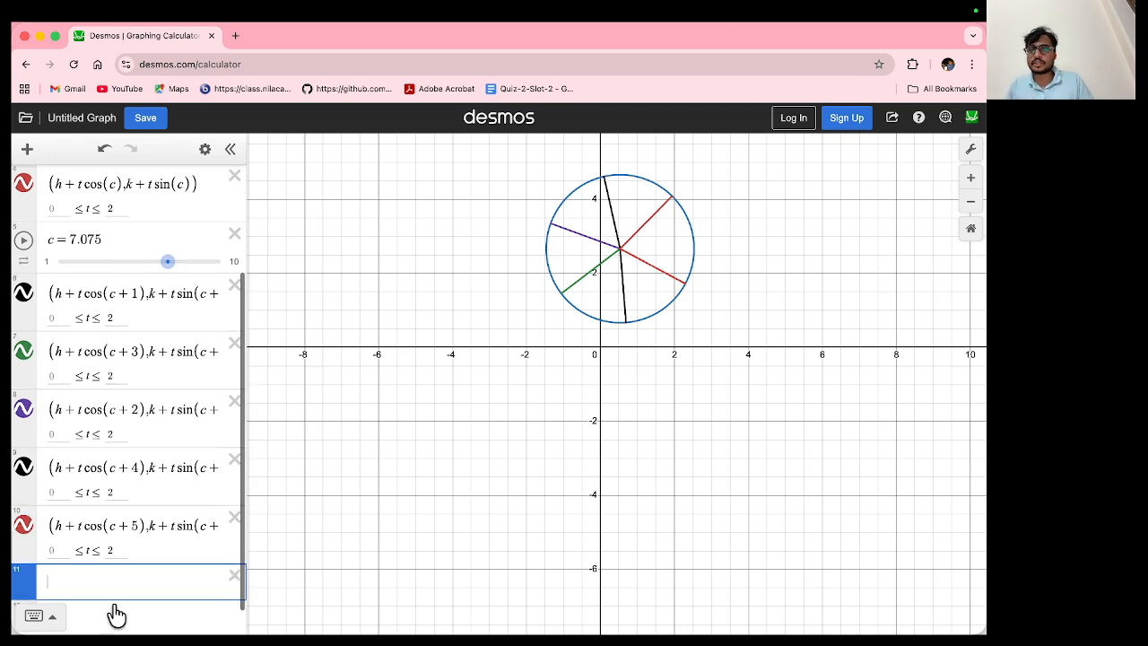
Play the c, h and k sliders together to spin and move the wheel, and pause all three animations
{"action": "left_click", "coordinate": [26, 242]}
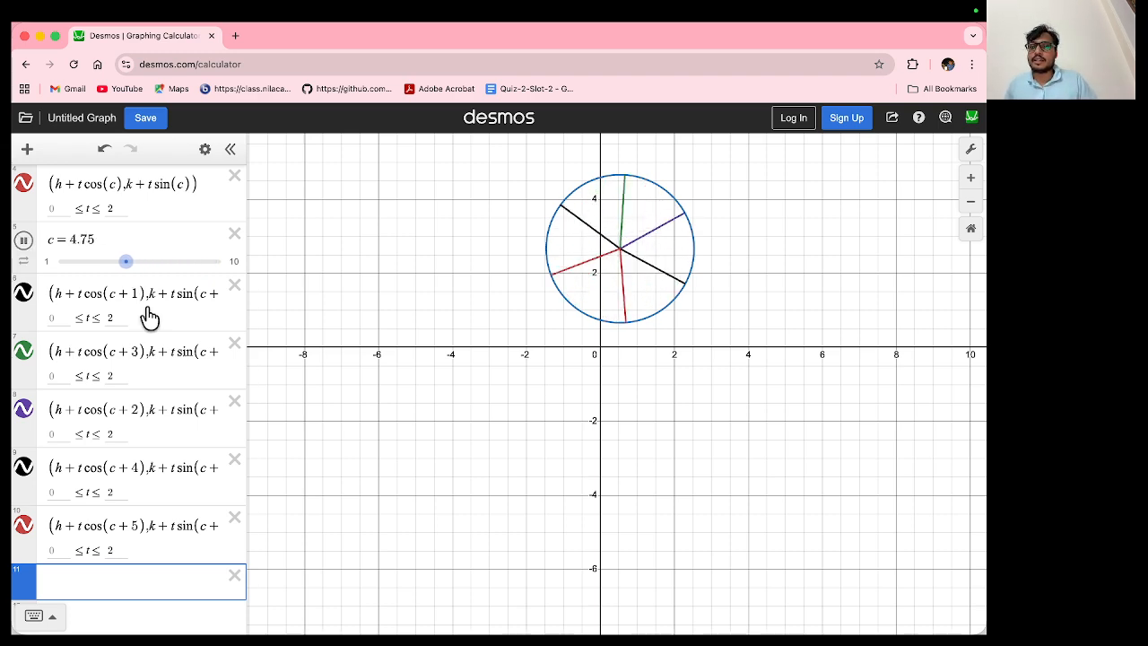
{"action": "scroll", "coordinate": [143, 308], "scroll_direction": "up", "scroll_amount": 3}
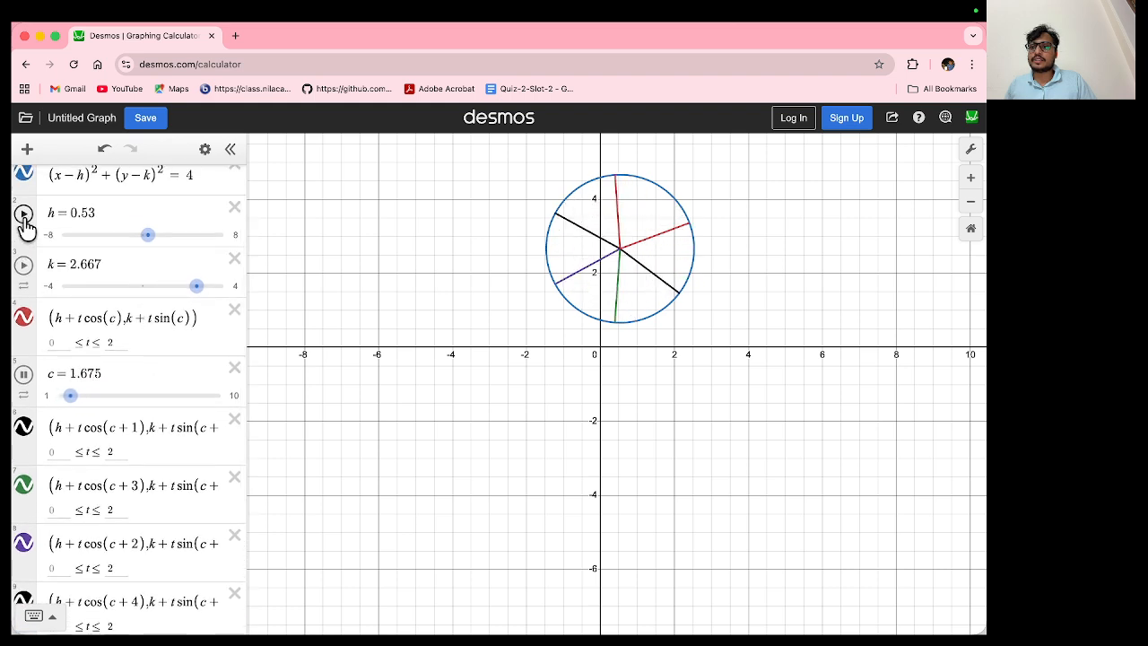
{"action": "left_click", "coordinate": [24, 217]}
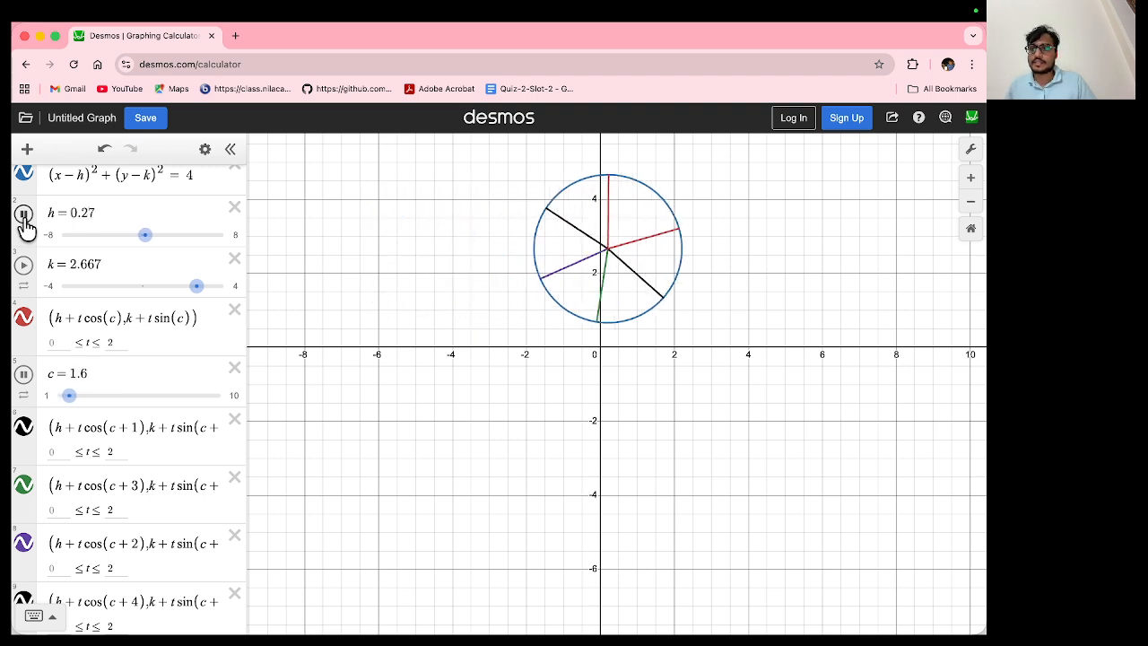
{"action": "left_click", "coordinate": [24, 266]}
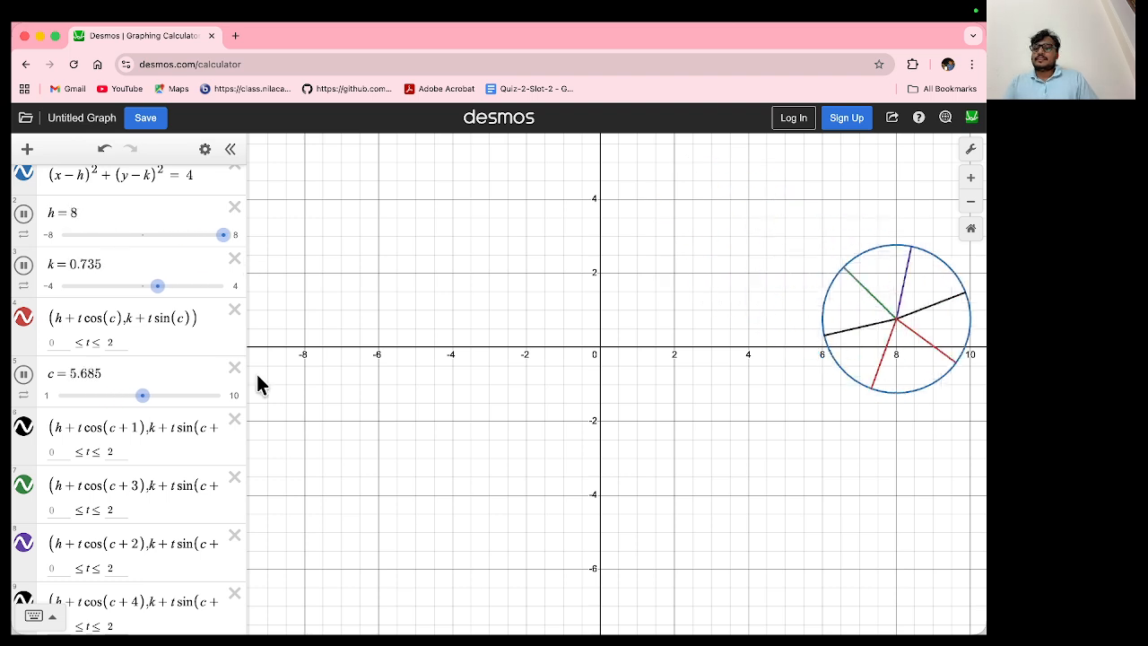
{"action": "mouse_move", "coordinate": [366, 630]}
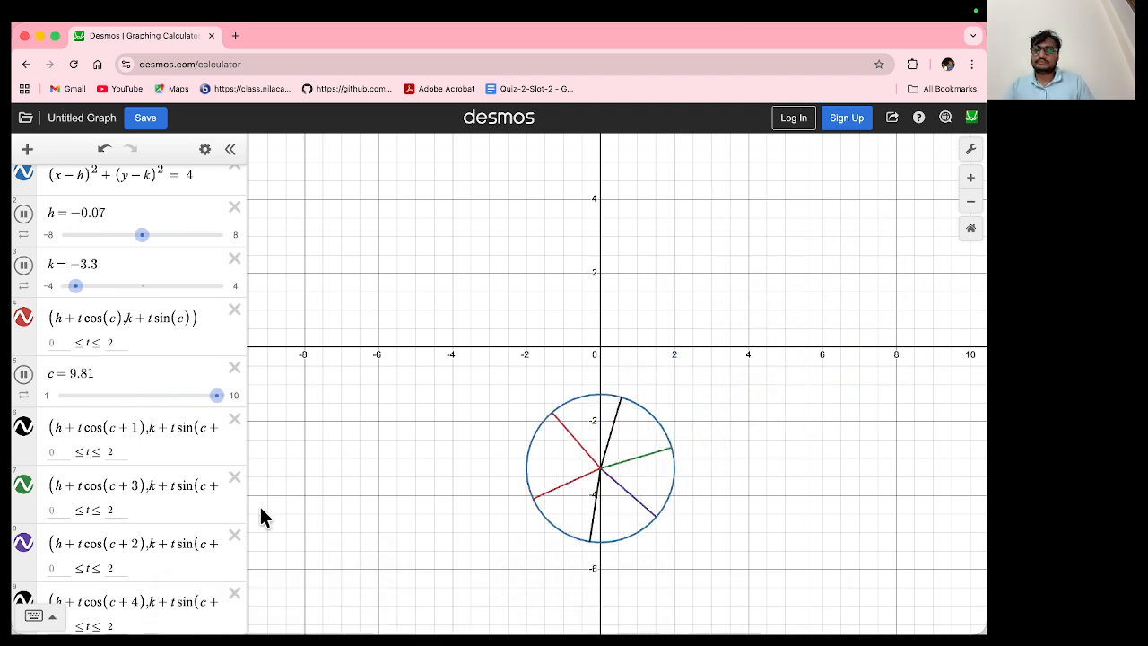
{"action": "left_click", "coordinate": [23, 215]}
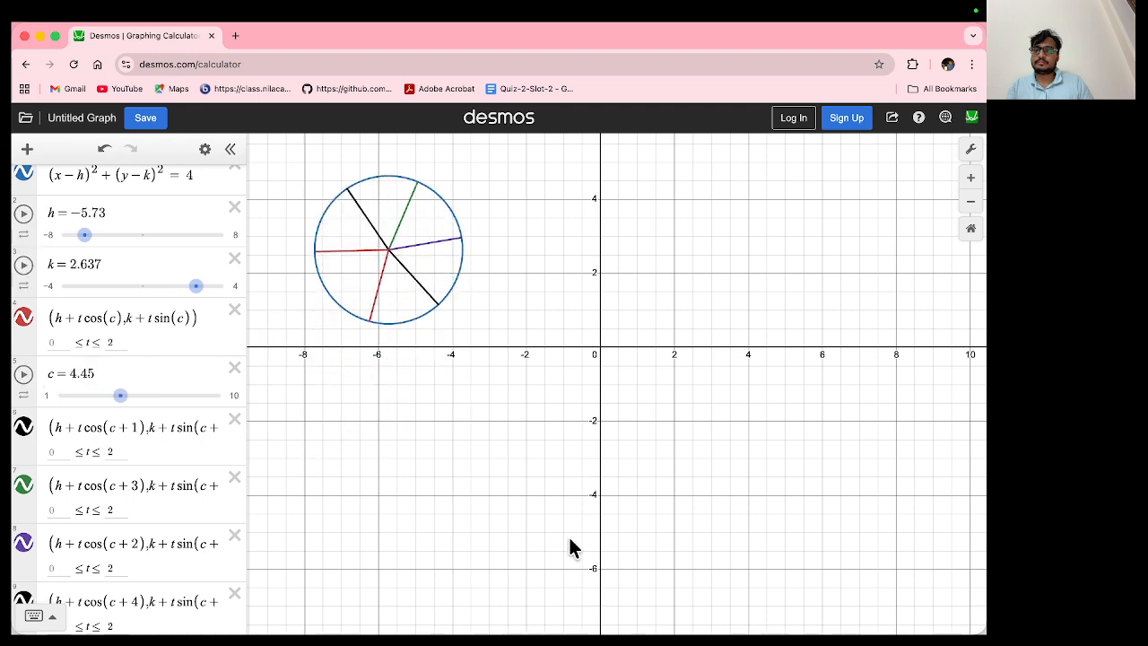
{"action": "mouse_move", "coordinate": [653, 619]}
{"action": "left_click", "coordinate": [702, 604]}
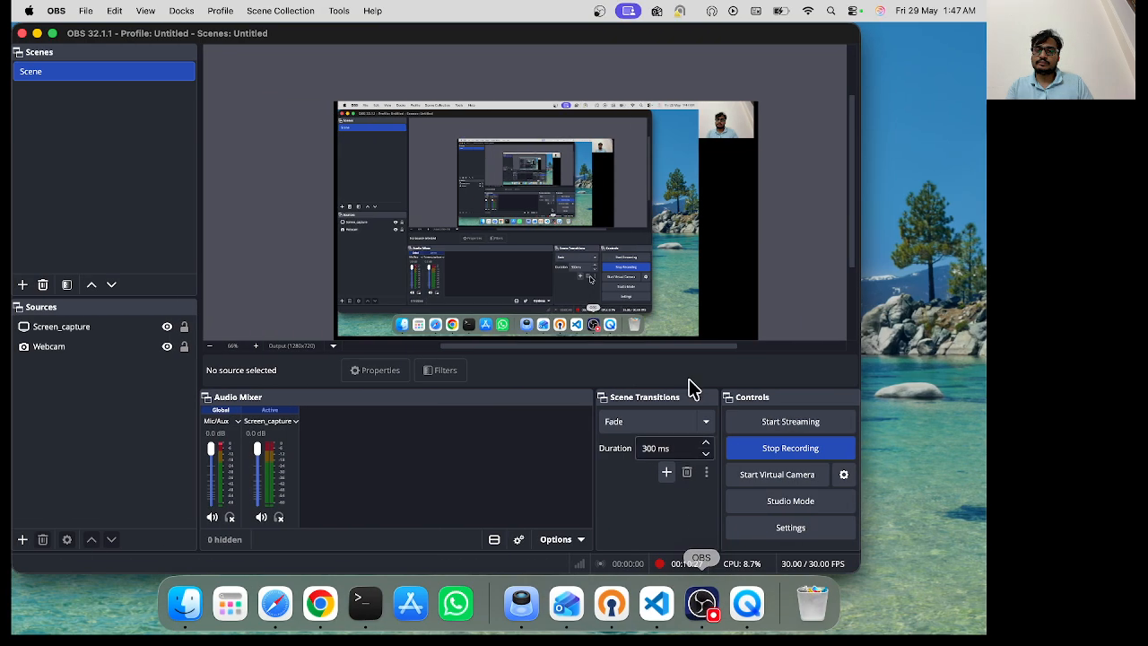